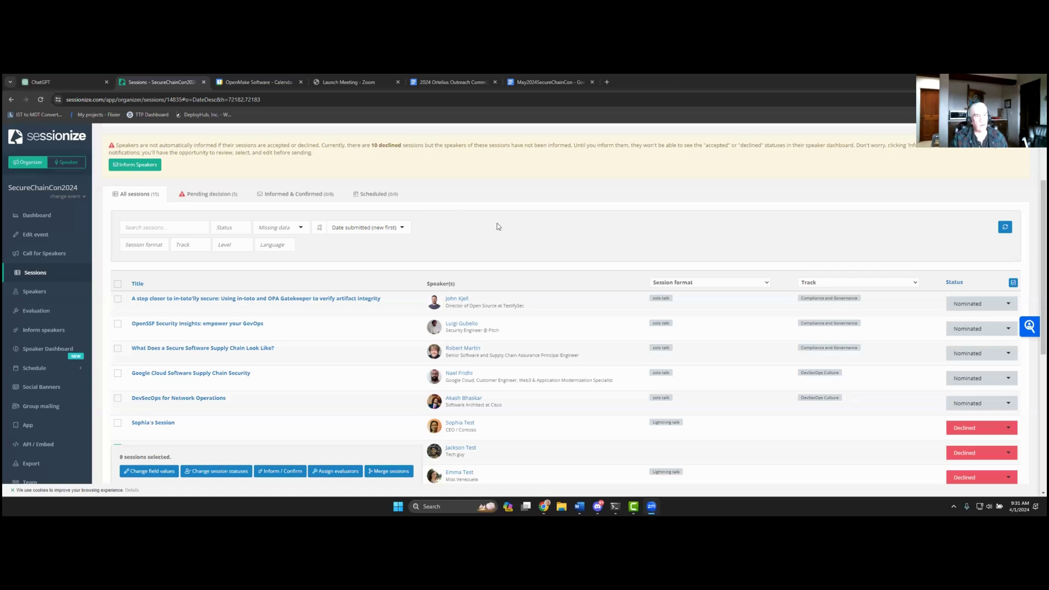
pyautogui.scroll(1, 706, 242)
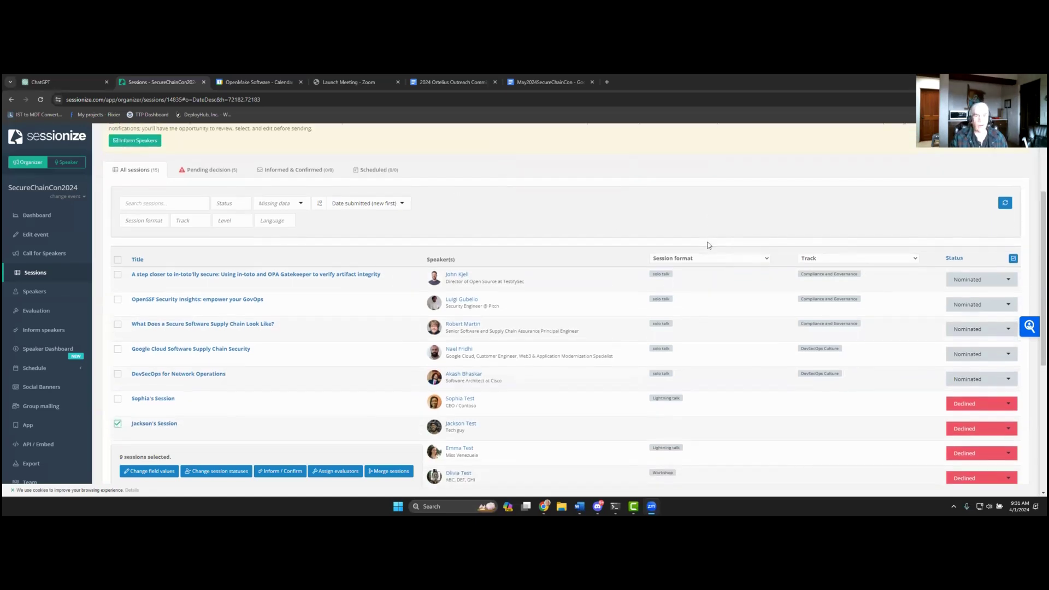
pyautogui.scroll(-2, 709, 245)
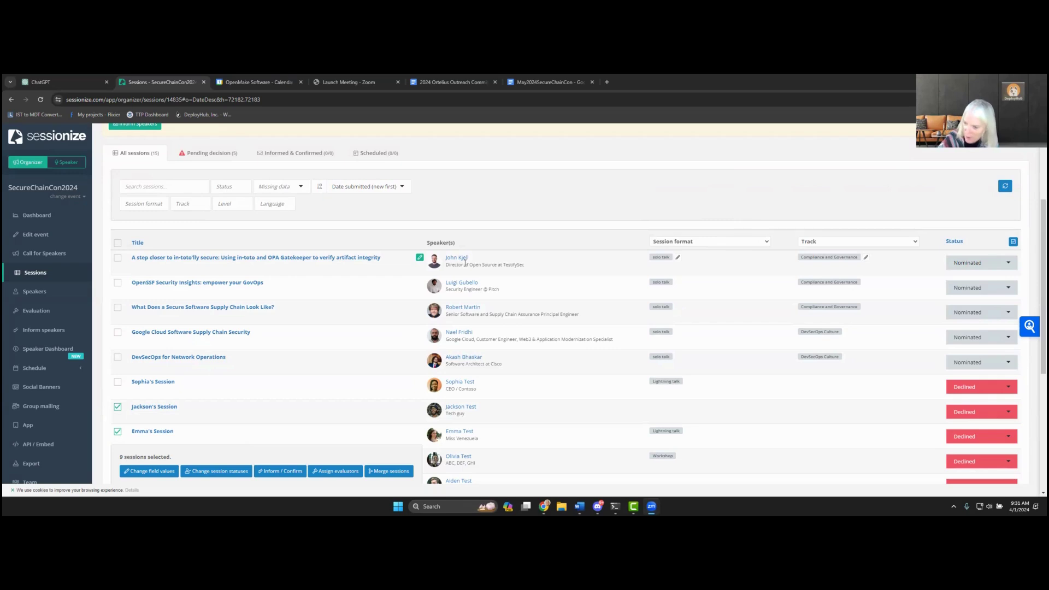
pyautogui.click(238, 83)
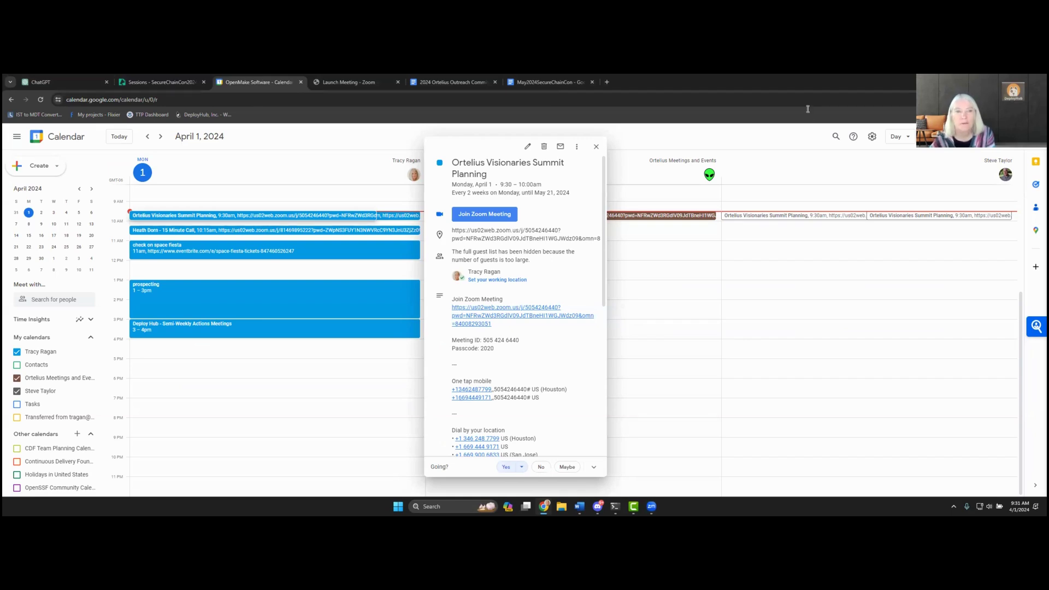
# Open ortelius.io in a new browser tab and go to the SecureChainCon 2024 post in its blog's Ortelius News section
pyautogui.click(606, 82)
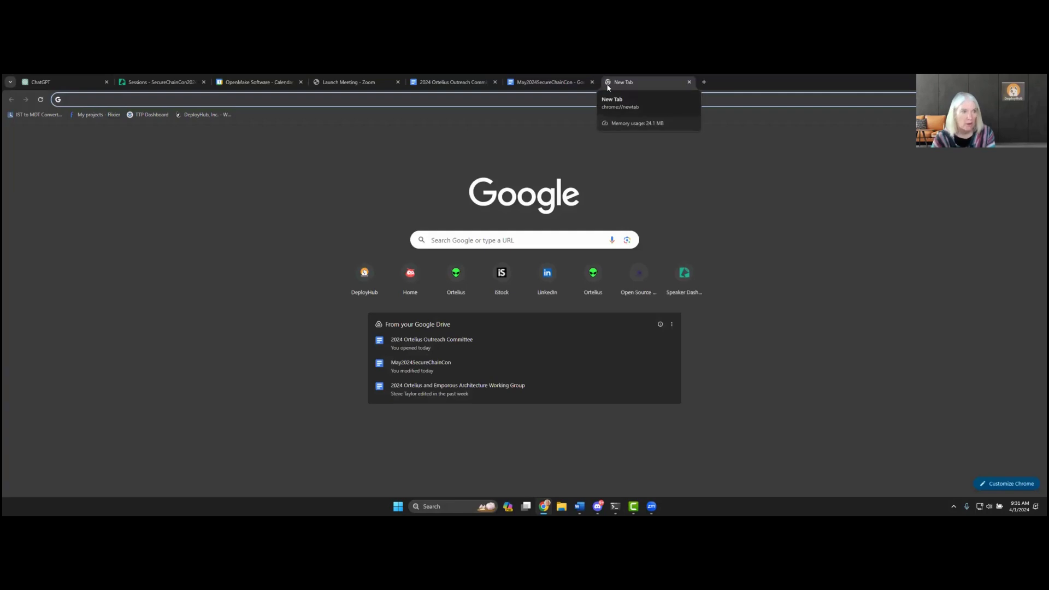
pyautogui.write('ortelius.io')
pyautogui.press('Return')
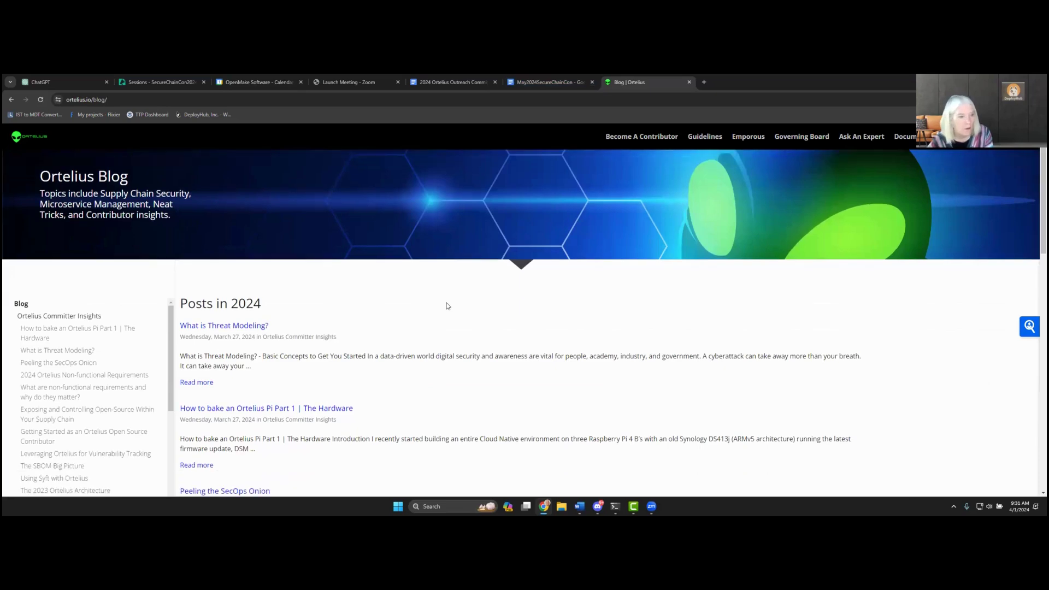
pyautogui.scroll(-2, 445, 304)
pyautogui.scroll(-4, 51, 351)
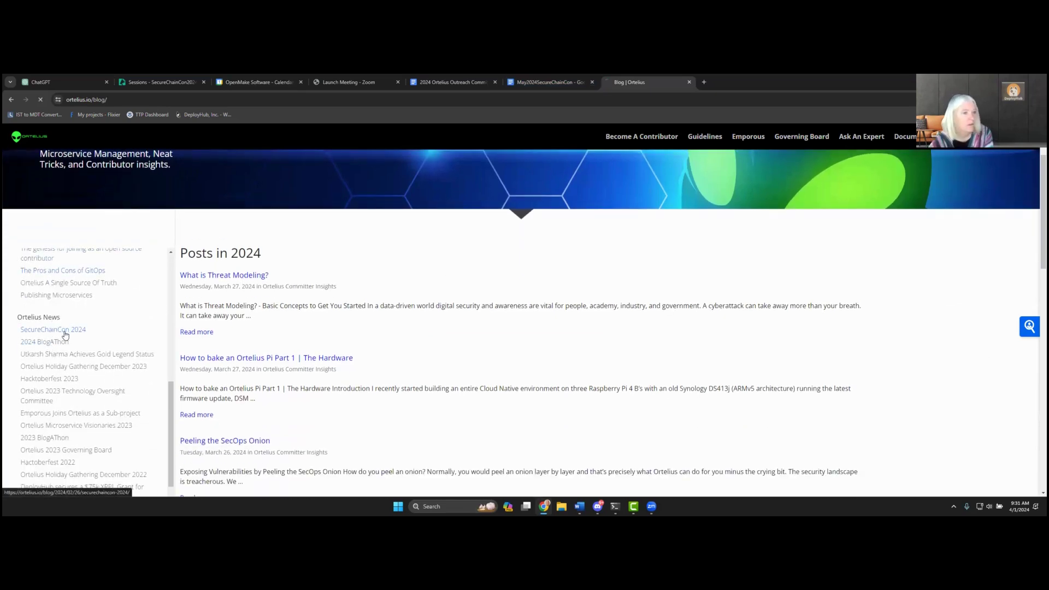
pyautogui.scroll(-3, 391, 338)
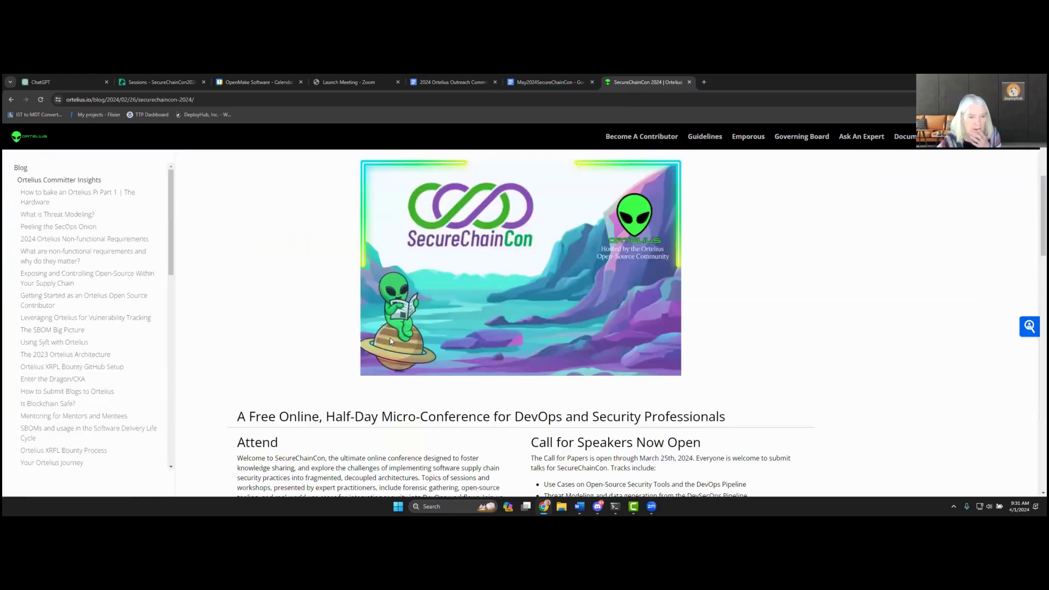
# Review the SecureChainCon 2024 page down to the Agenda, highlighting the 10:00 keynote, 10:20 panel discussion and 11:00 Twitch Games break in turn
pyautogui.scroll(-2, 390, 341)
pyautogui.scroll(-8, 391, 341)
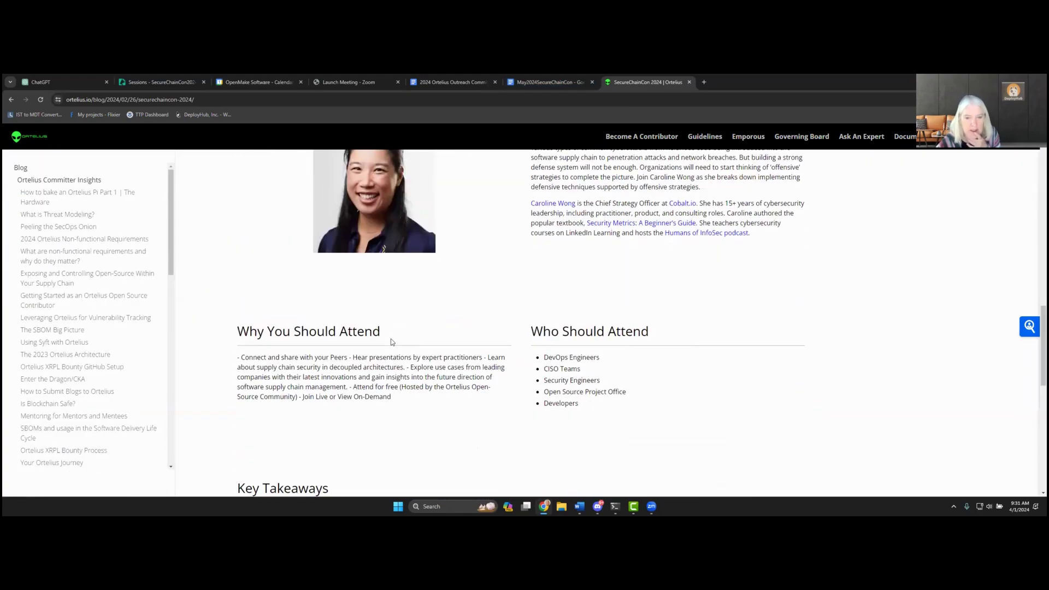
pyautogui.scroll(3, 391, 341)
pyautogui.scroll(-8, 391, 340)
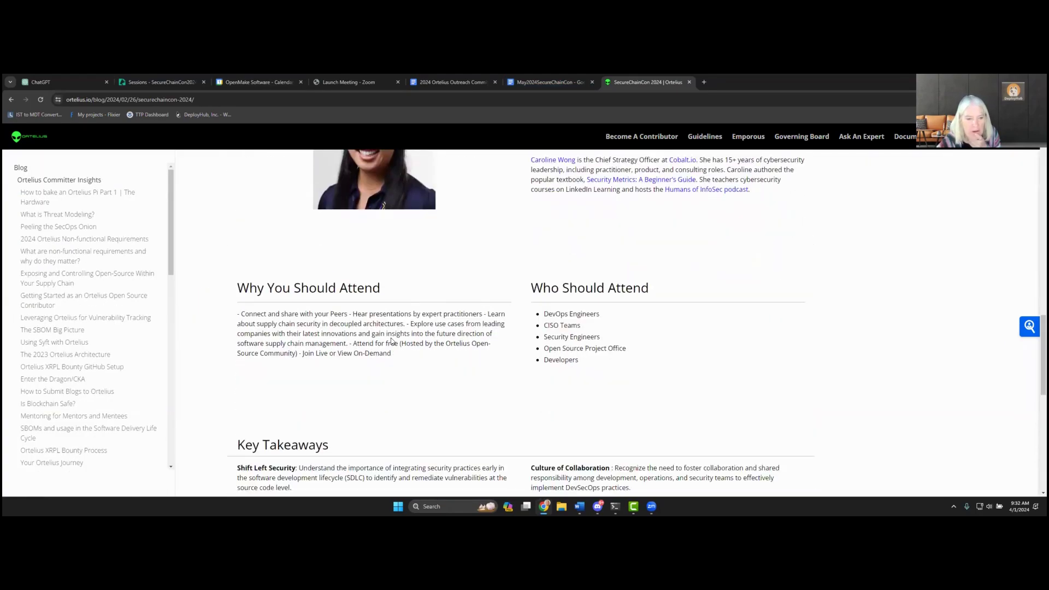
pyautogui.scroll(-5, 391, 341)
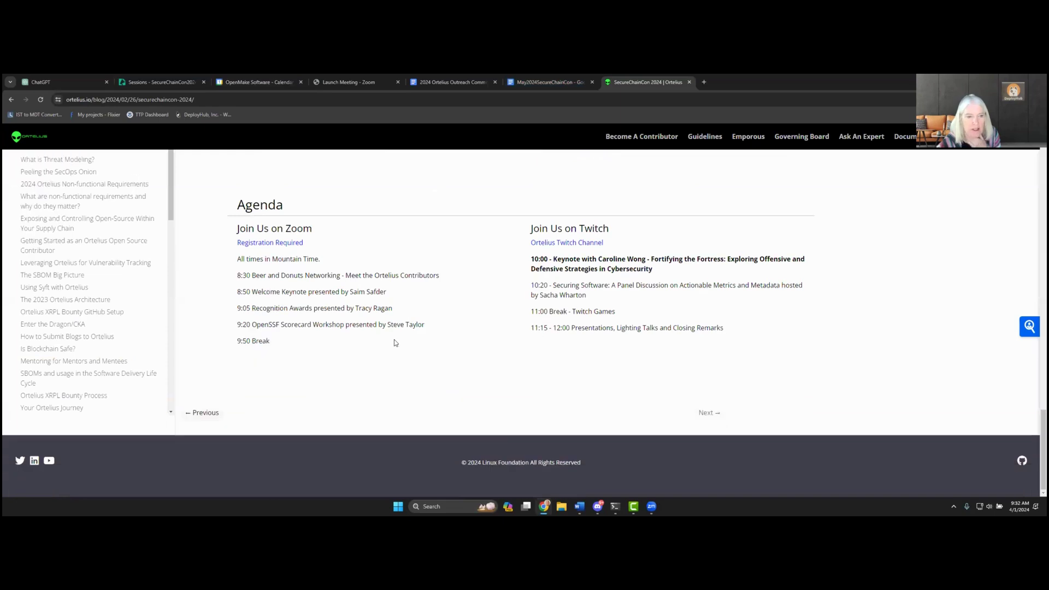
pyautogui.moveTo(653, 271); pyautogui.dragTo(528, 265)
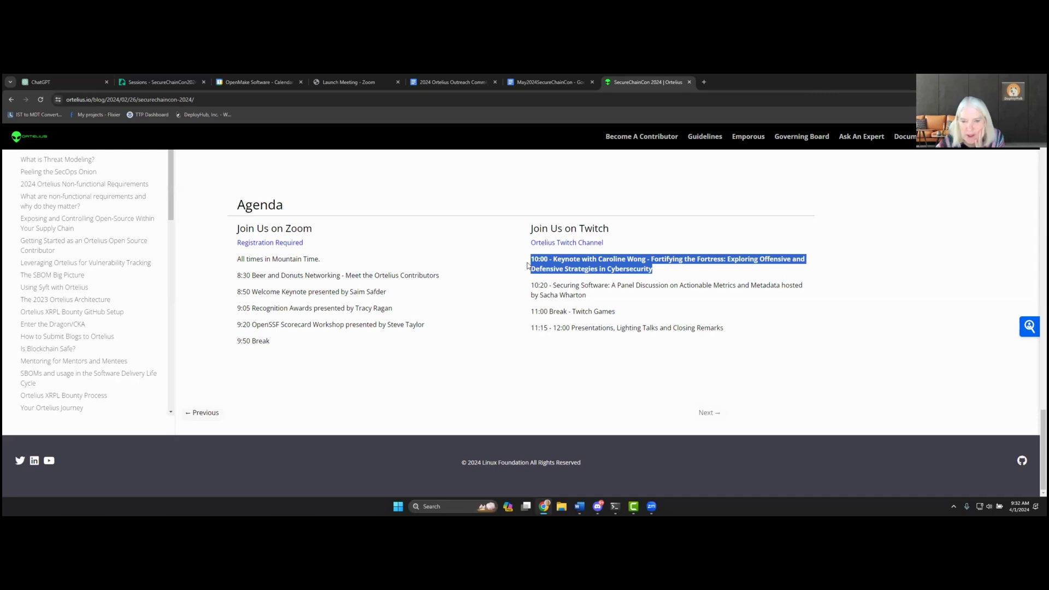
pyautogui.click(662, 267)
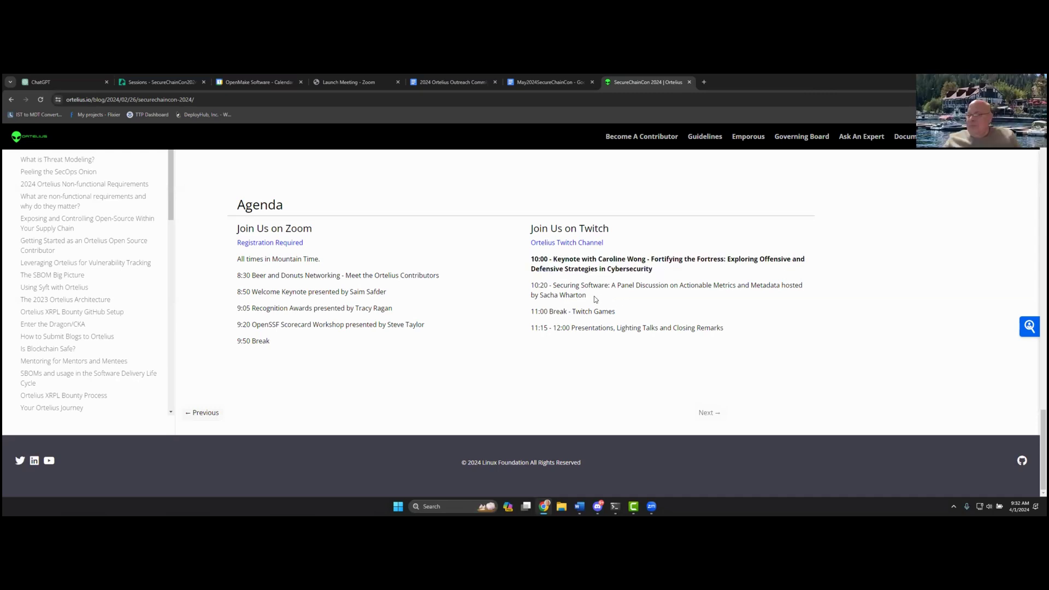
pyautogui.moveTo(594, 296); pyautogui.dragTo(530, 292)
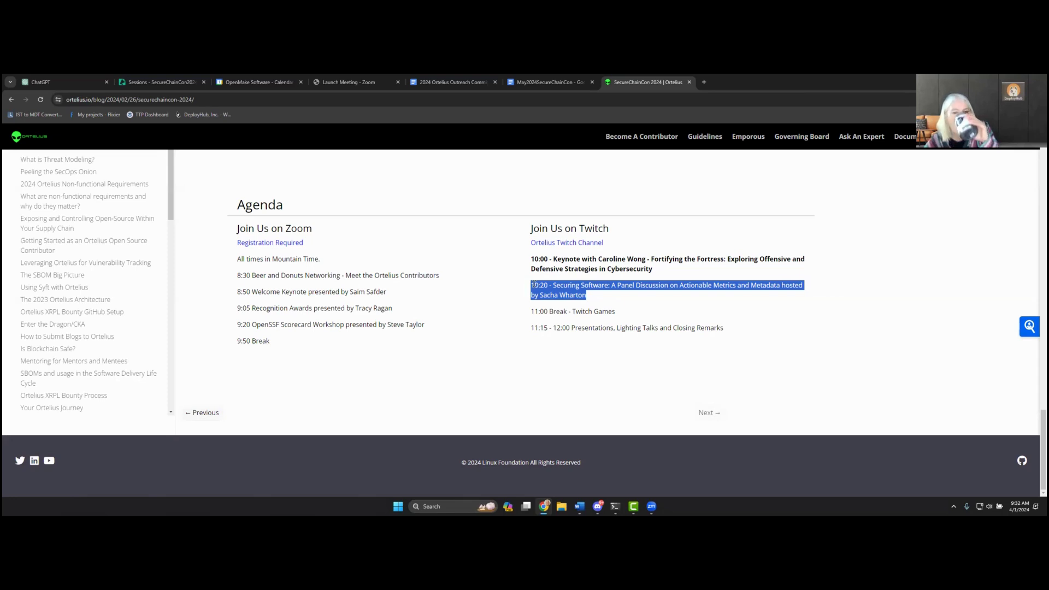
pyautogui.moveTo(616, 313); pyautogui.dragTo(529, 330)
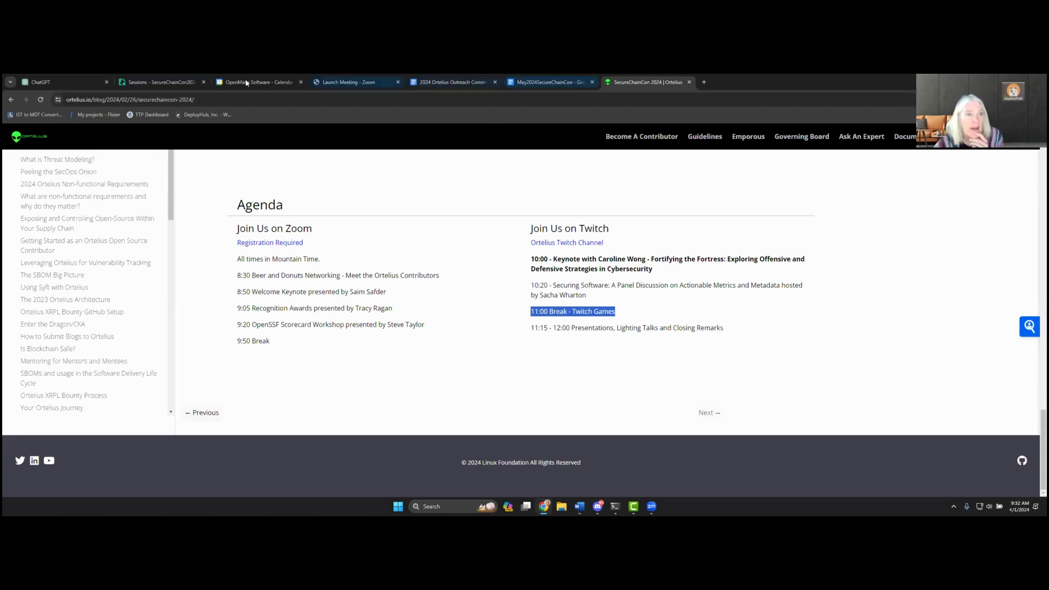
# Switch back to Sessionize and look over the nominated talks in the SecureChainCon2024 session list
pyautogui.click(164, 82)
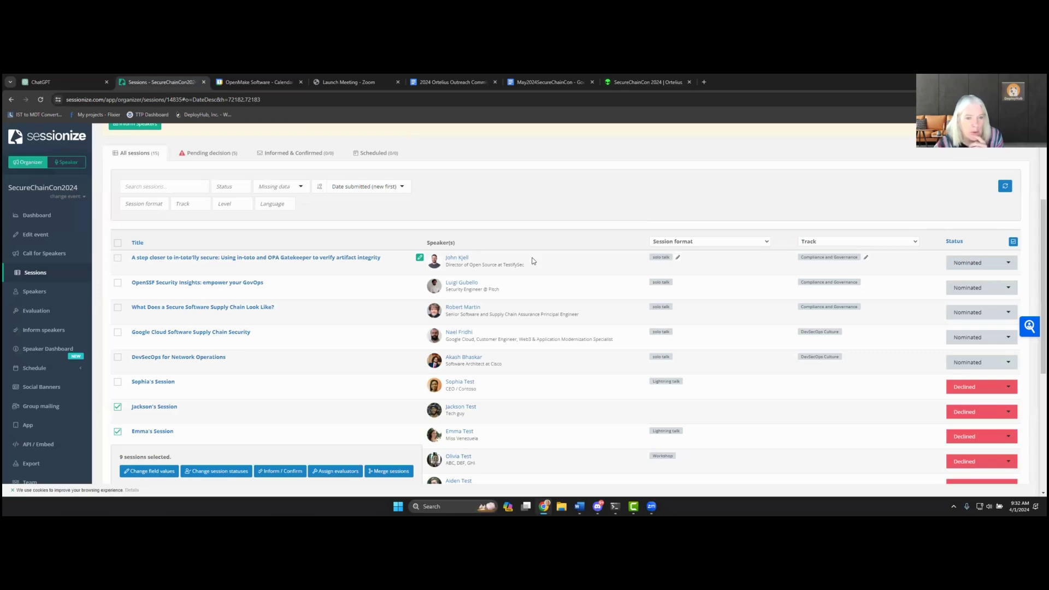
pyautogui.scroll(1, 532, 261)
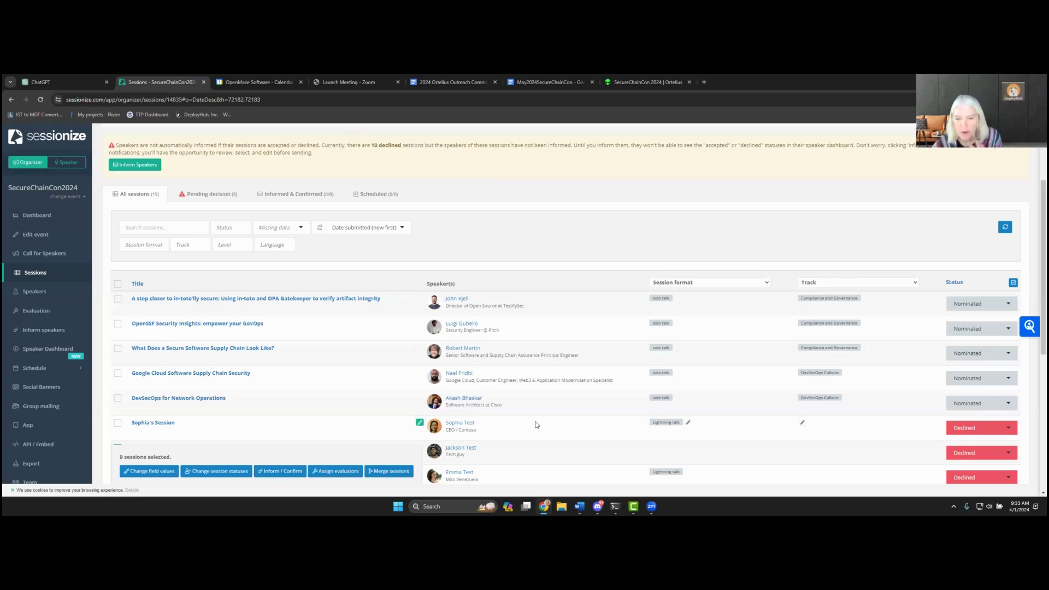
pyautogui.scroll(-1, 537, 422)
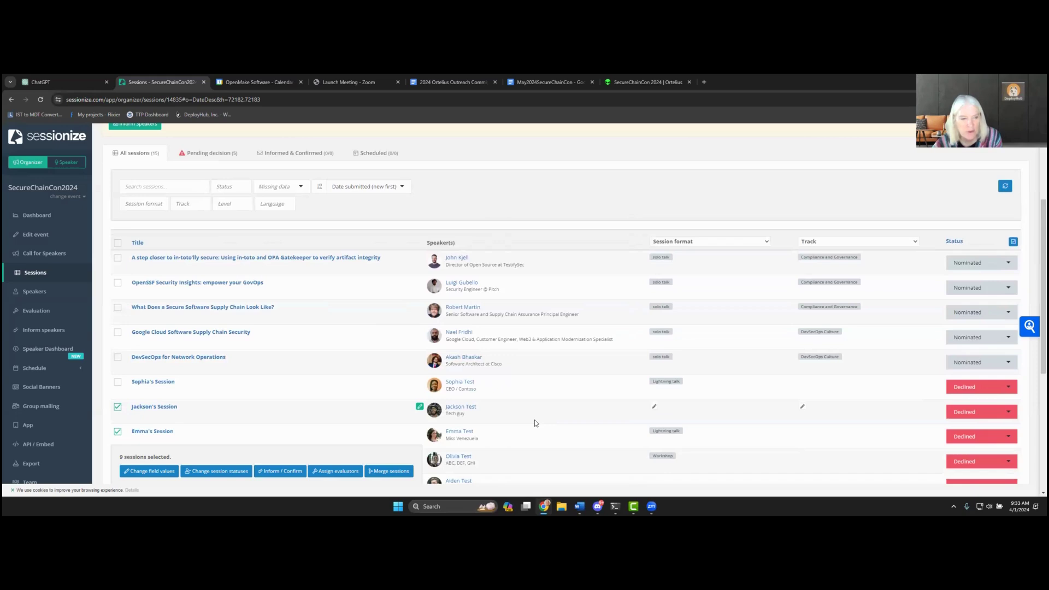
pyautogui.scroll(1, 535, 423)
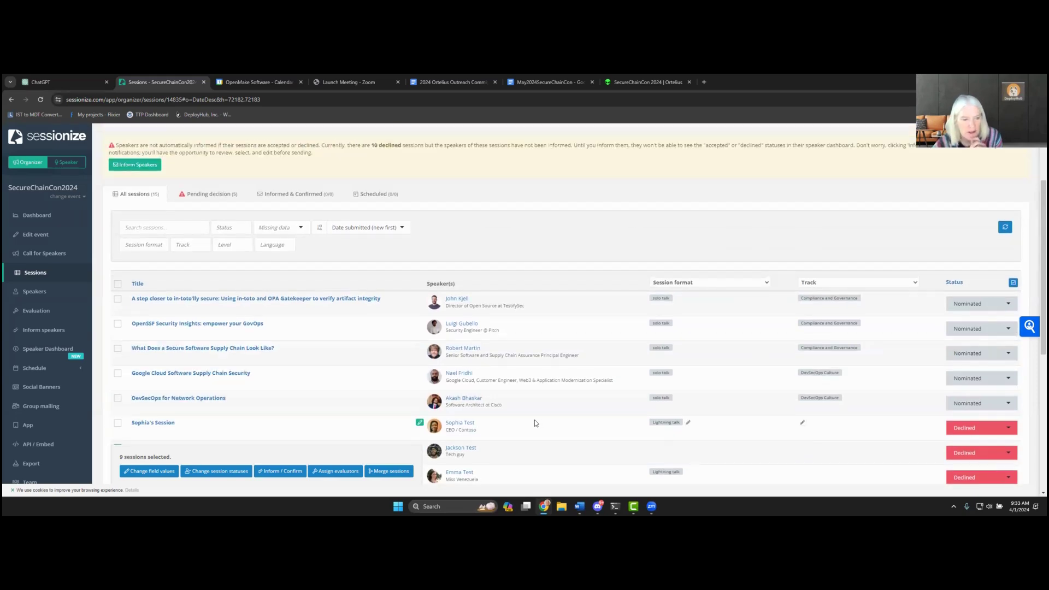
pyautogui.scroll(1, 534, 420)
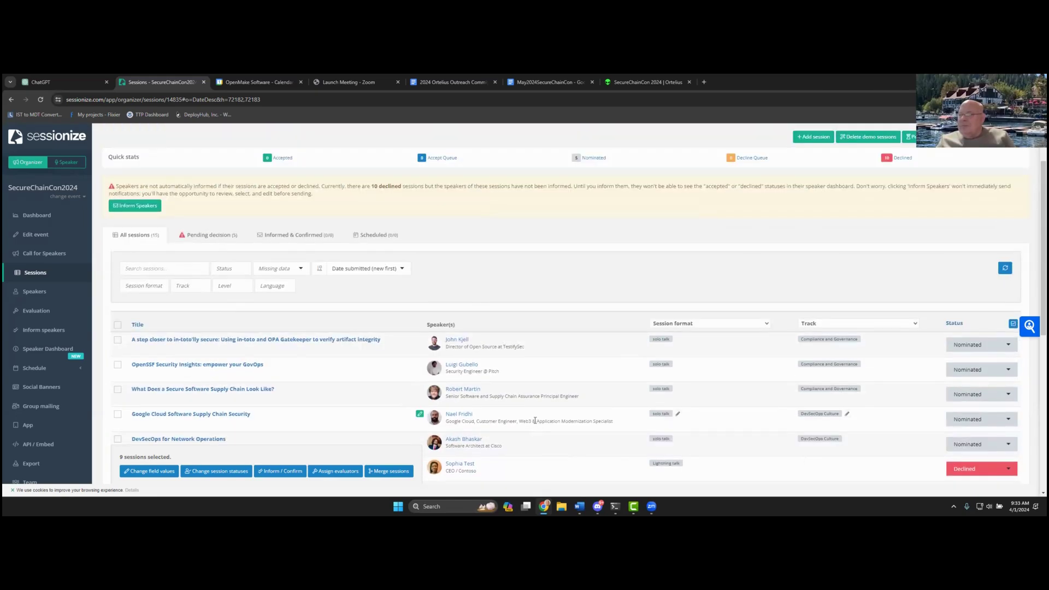
pyautogui.scroll(-1, 534, 419)
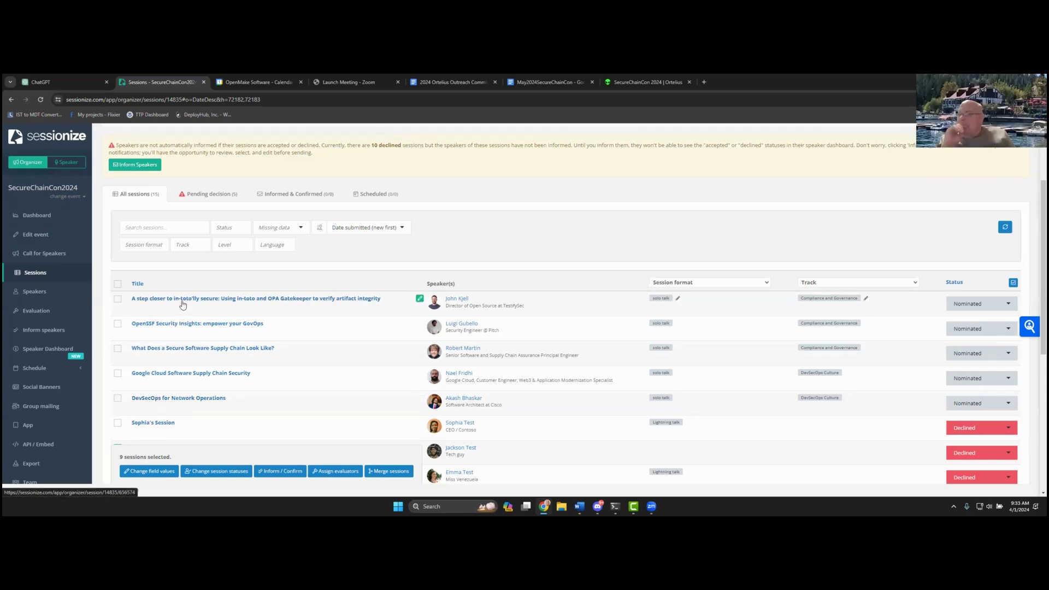
# Open the session "A step closer to in-toto'lly secure" and highlight the title's part after the colon, followed by the term "in-toto"
pyautogui.click(315, 300)
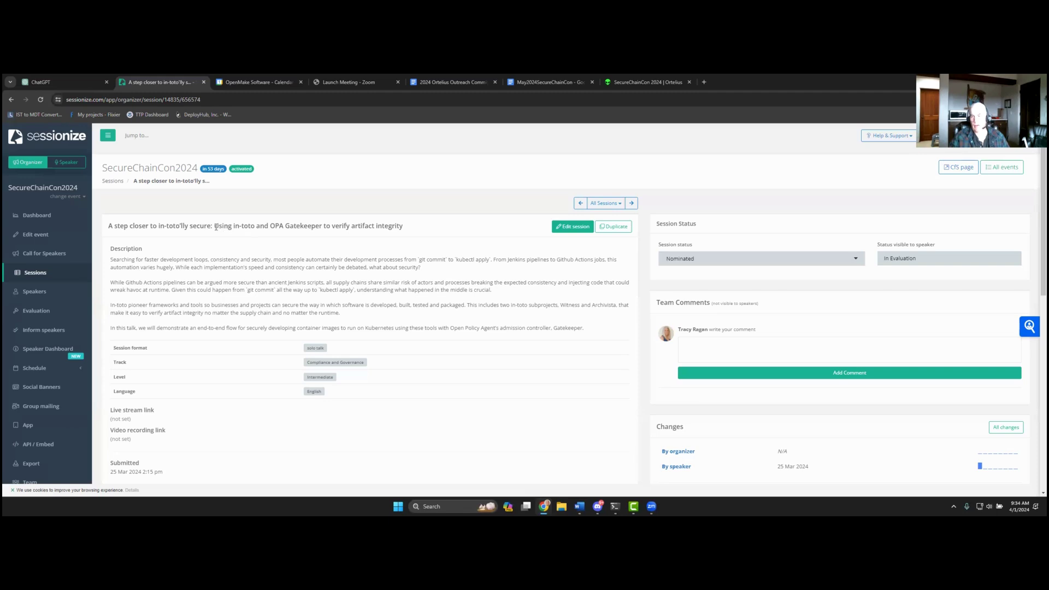
pyautogui.moveTo(214, 228); pyautogui.dragTo(404, 227)
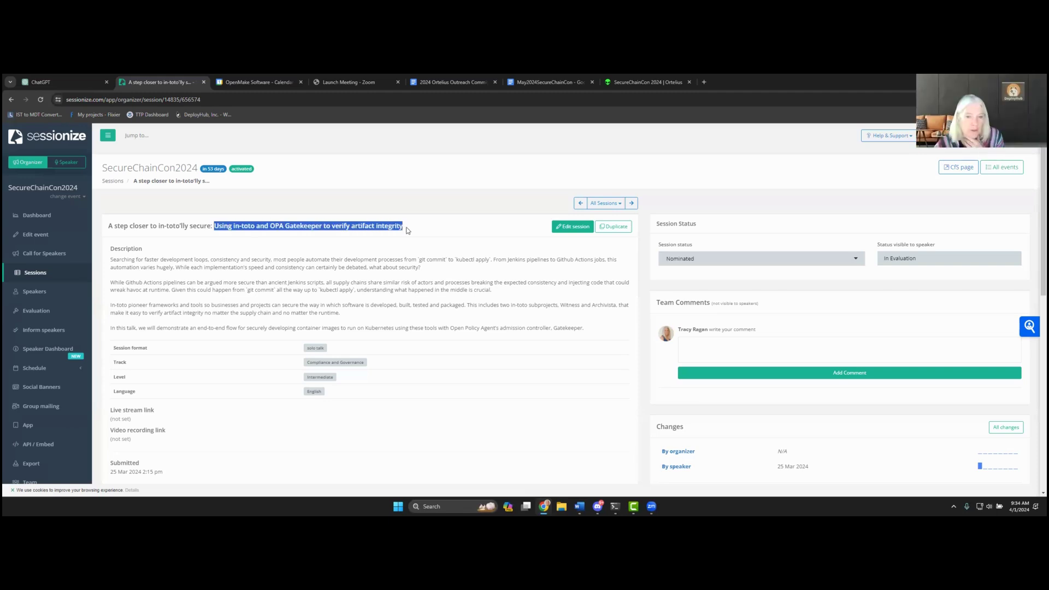
pyautogui.click(285, 249)
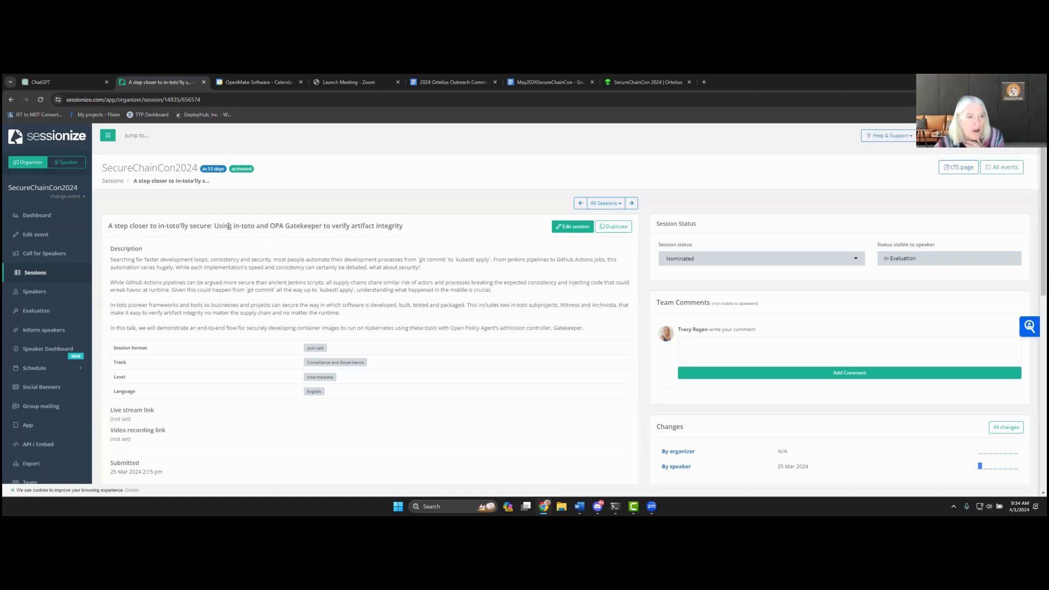
pyautogui.moveTo(232, 226); pyautogui.dragTo(255, 226)
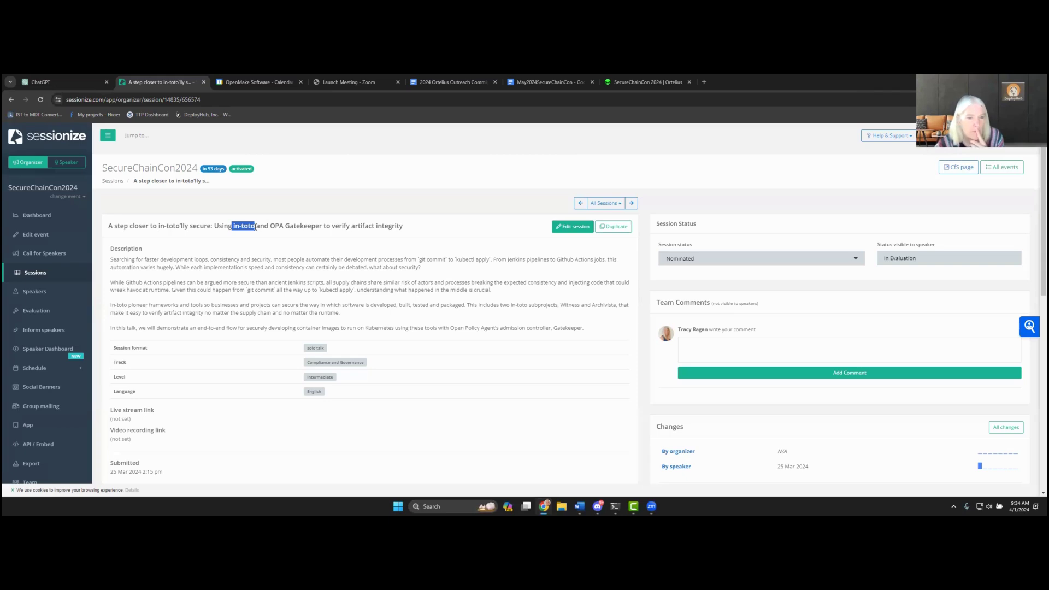
pyautogui.click(221, 277)
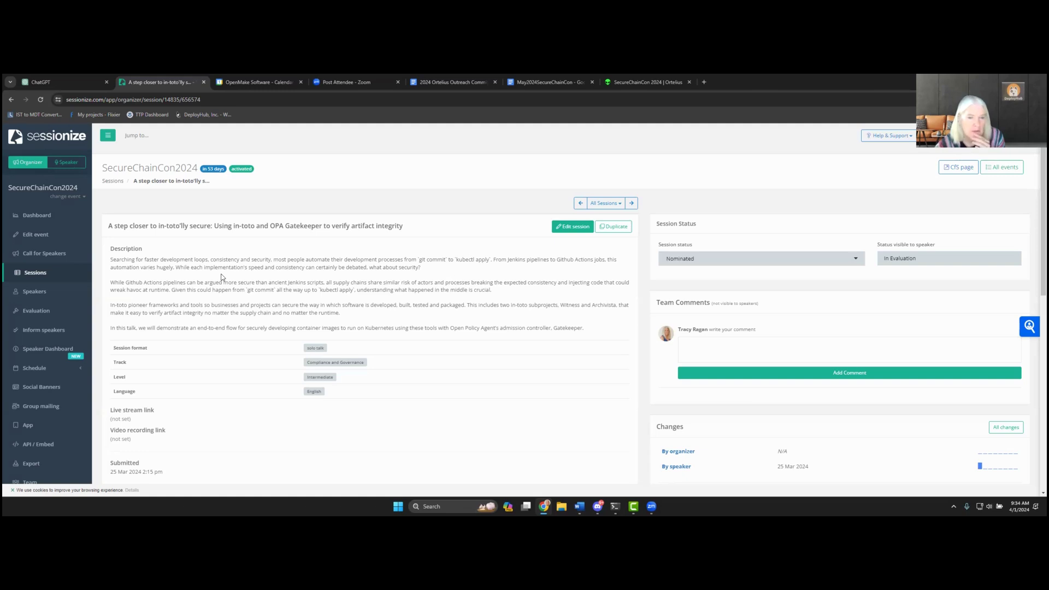
# Search the web for "In toto" in a new browser tab
pyautogui.click(712, 82)
pyautogui.write('INTOT')
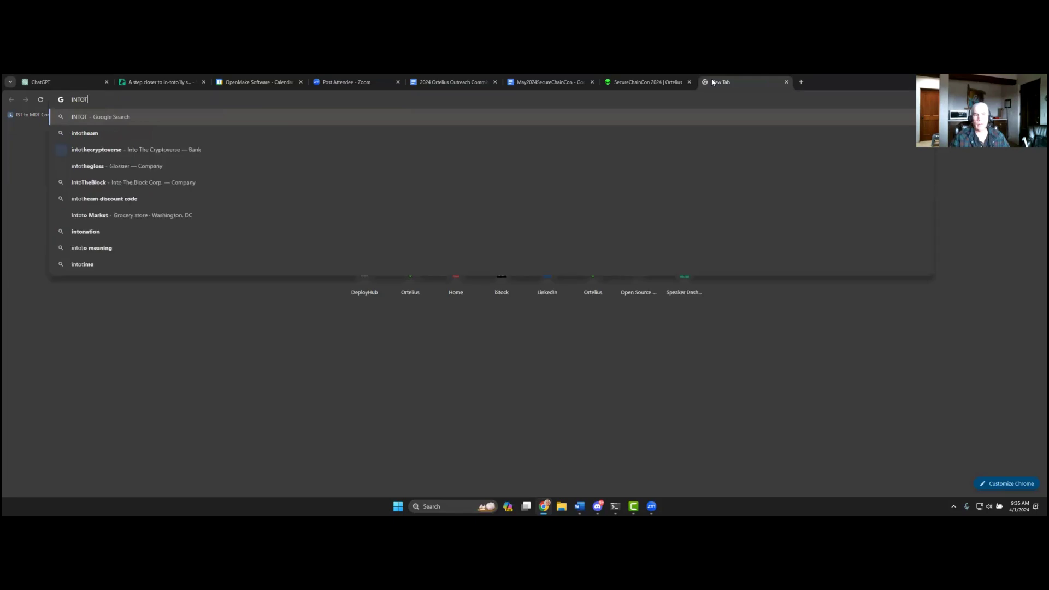
pyautogui.press('BackSpace')
pyautogui.press('BackSpace')
pyautogui.press('BackSpace')
pyautogui.press('BackSpace')
pyautogui.press('BackSpace')
pyautogui.write('In toto')
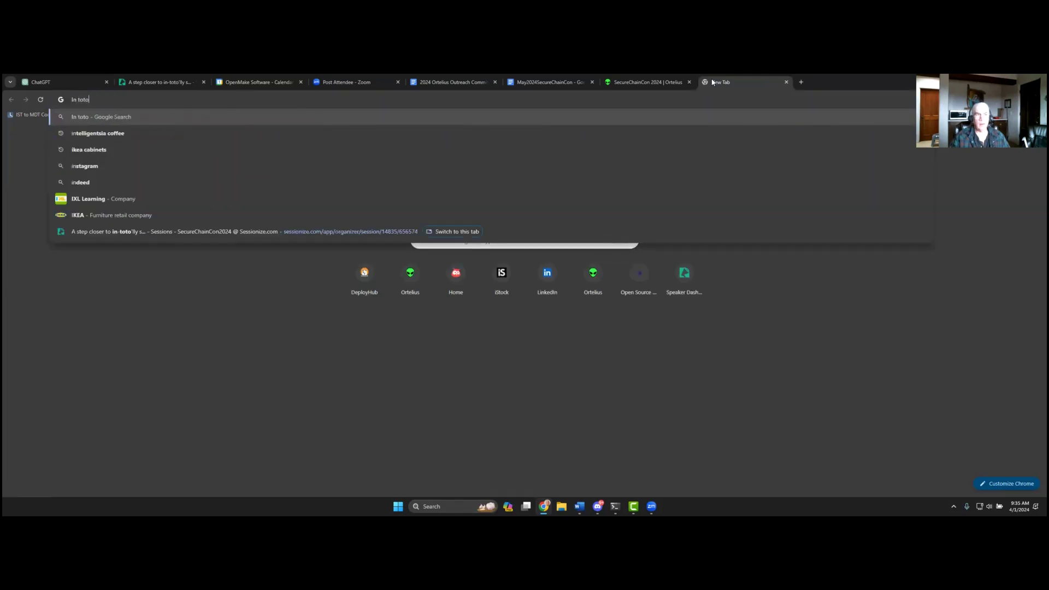
pyautogui.press('Return')
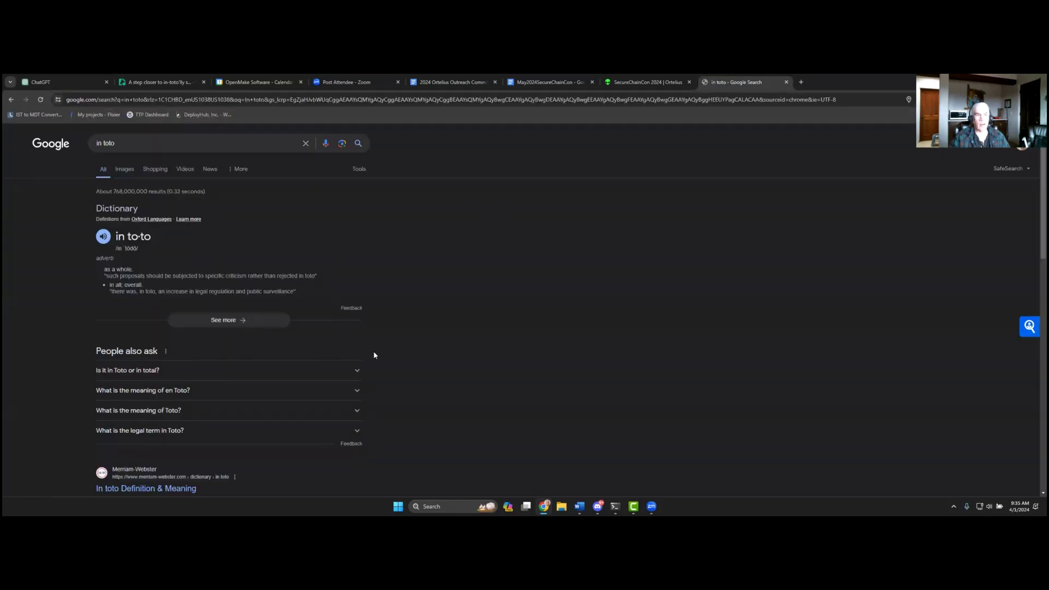
# Open the in-toto.io site from the search results and look over its introduction to software supply chain protection
pyautogui.scroll(-2, 374, 355)
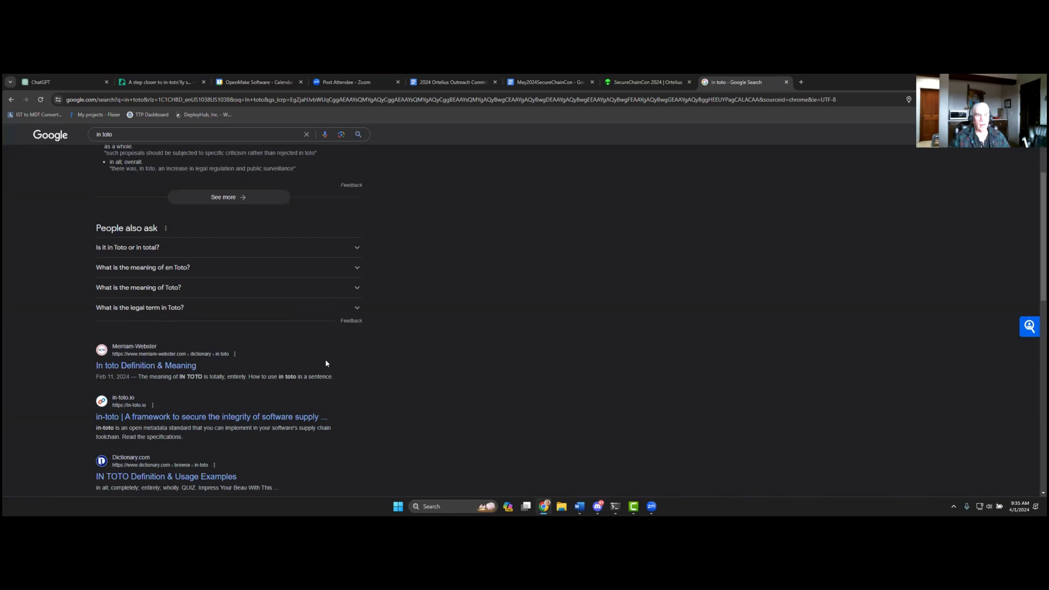
pyautogui.click(248, 418)
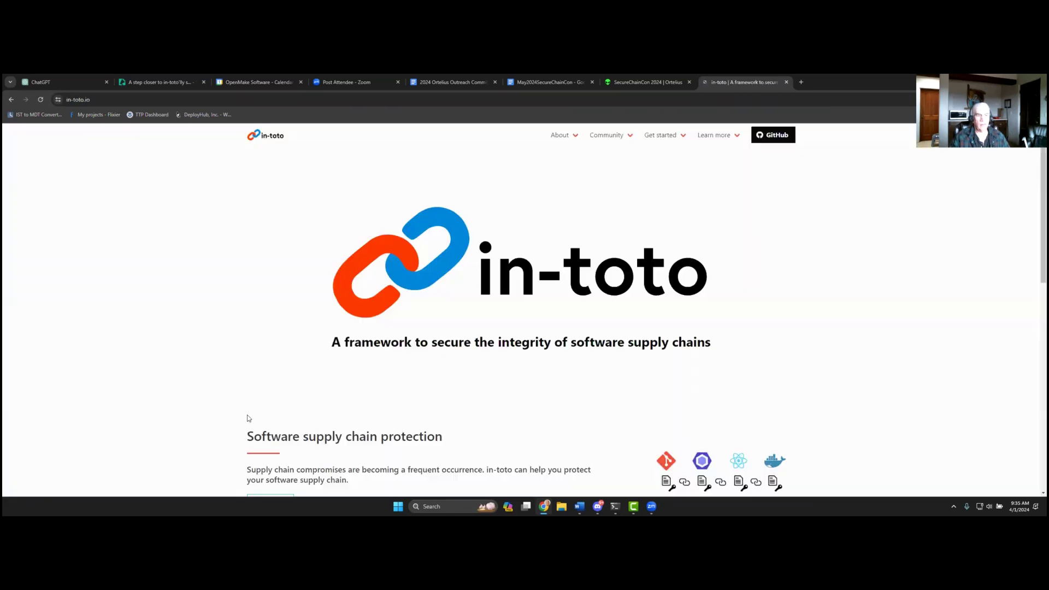
pyautogui.scroll(-3, 813, 253)
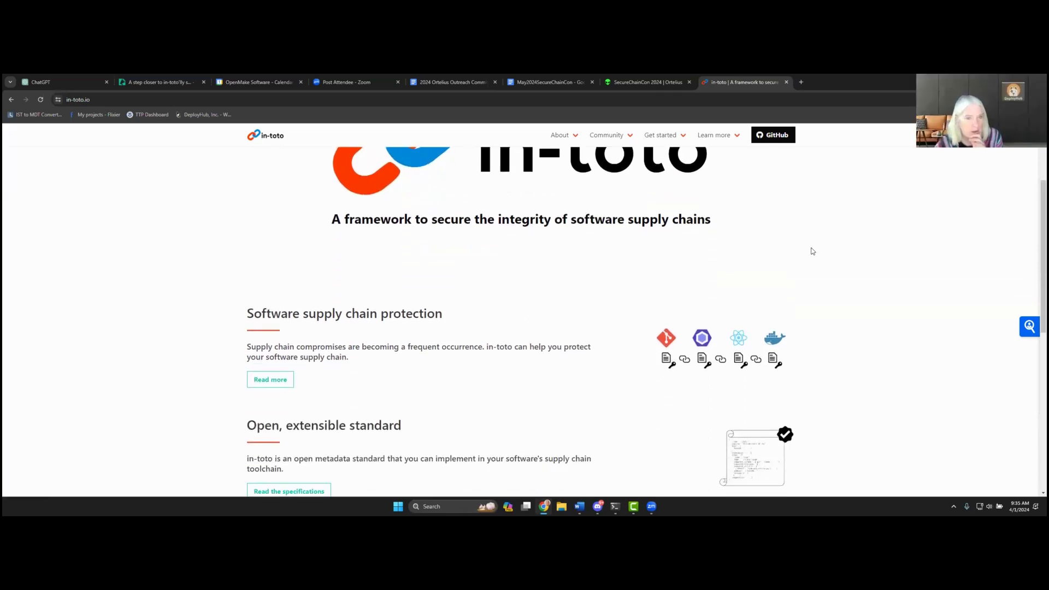
pyautogui.scroll(1, 812, 250)
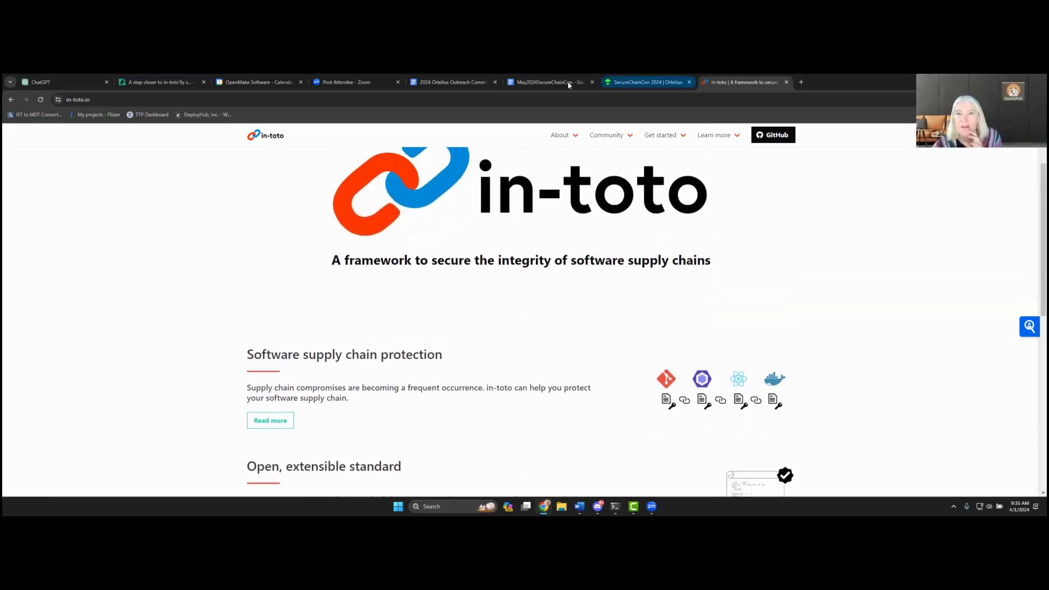
# Return to the in-toto session's page in Sessionize and examine its description, session format, track and session owner
pyautogui.click(641, 81)
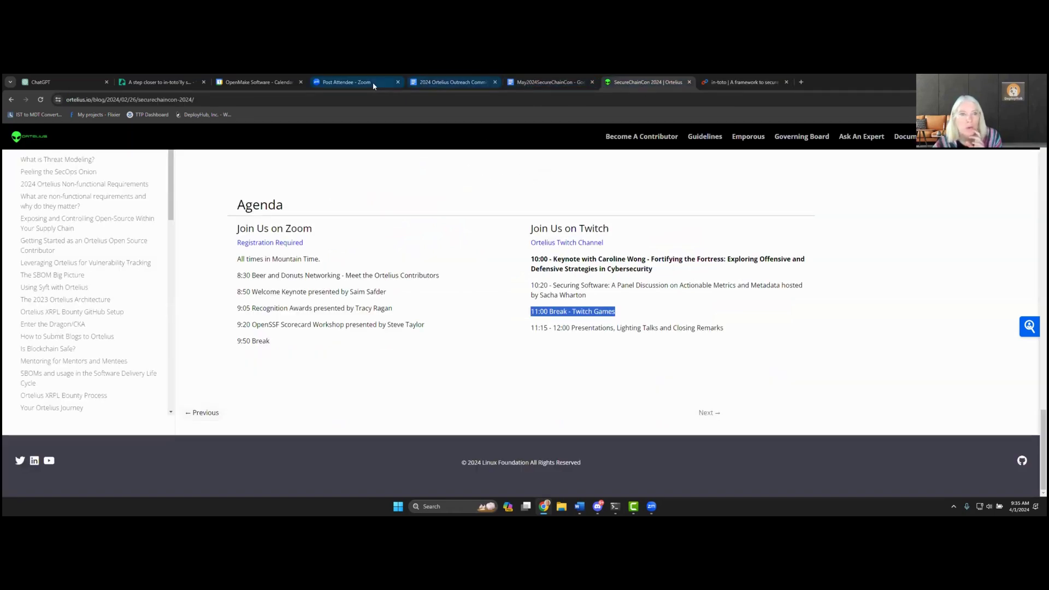
pyautogui.click(162, 83)
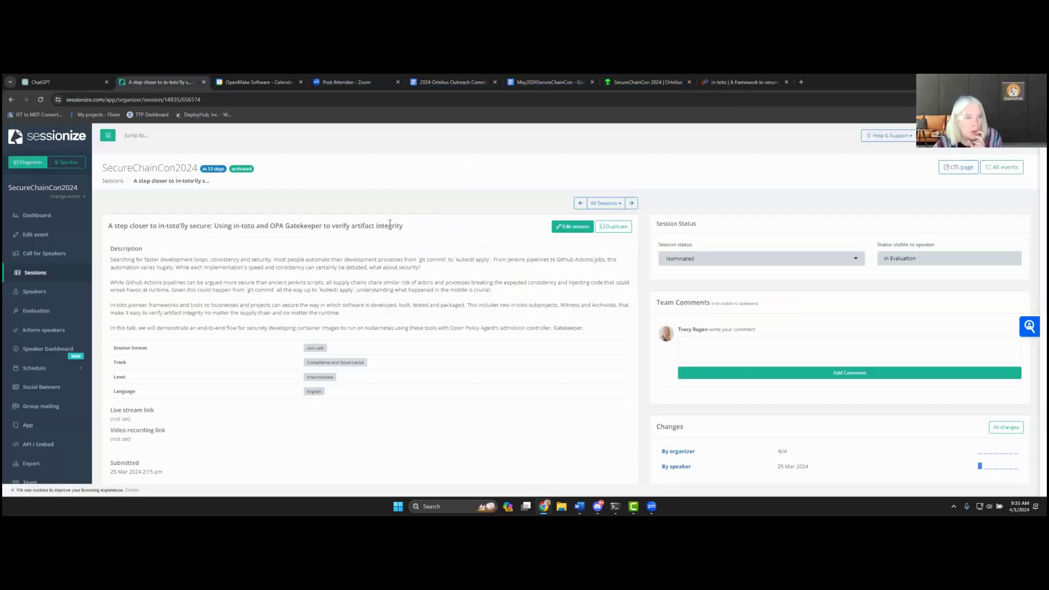
pyautogui.scroll(-2, 390, 221)
pyautogui.scroll(-1, 390, 221)
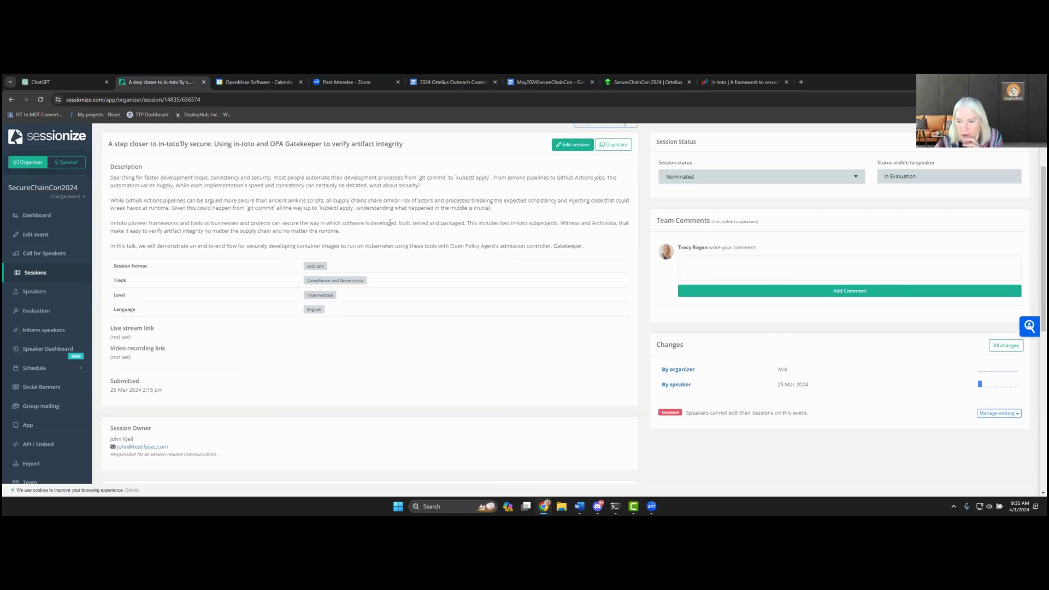
# Open the in-toto session speaker's LinkedIn profile from the speaker details and examine the activity and work experience
pyautogui.scroll(-7, 389, 223)
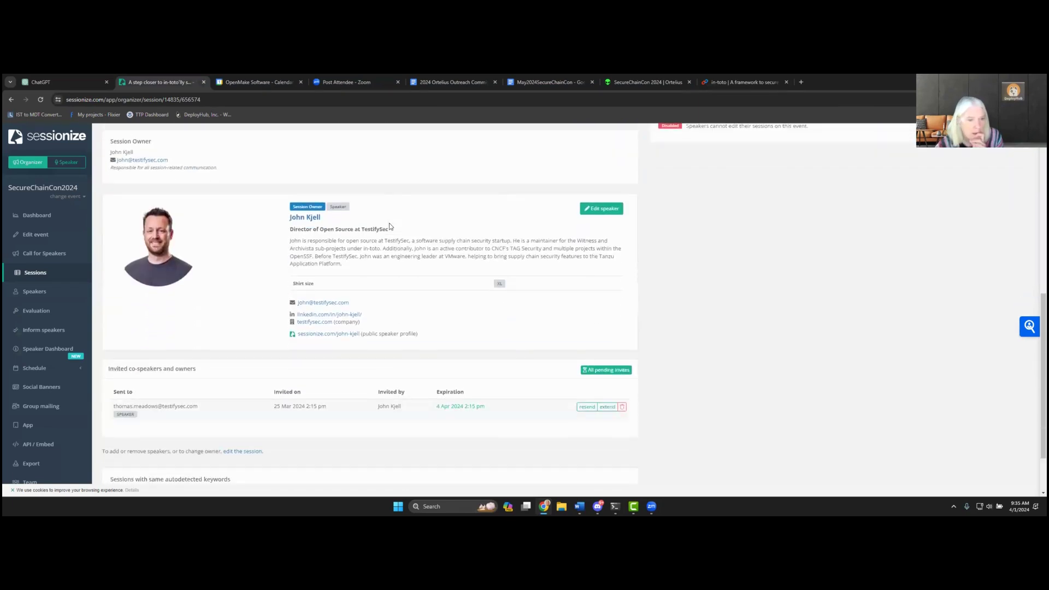
pyautogui.click(316, 317)
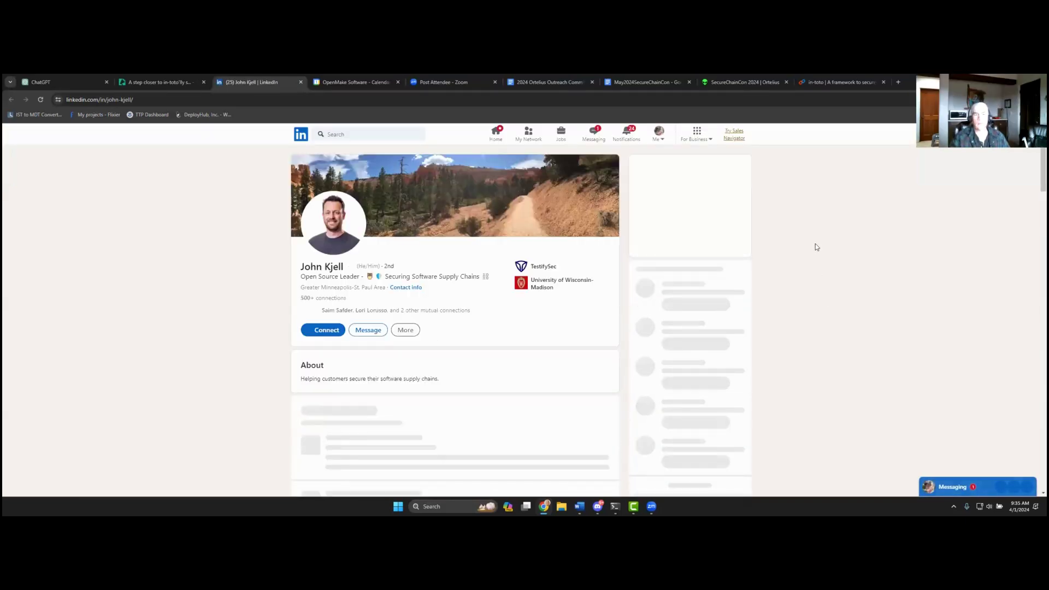
pyautogui.scroll(-3, 816, 246)
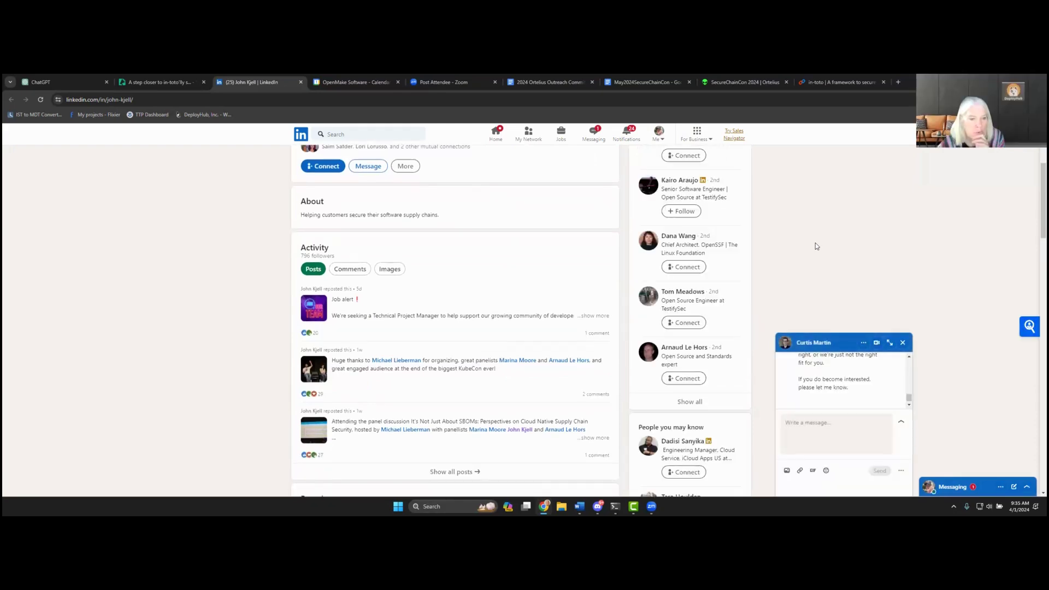
pyautogui.scroll(-3, 814, 246)
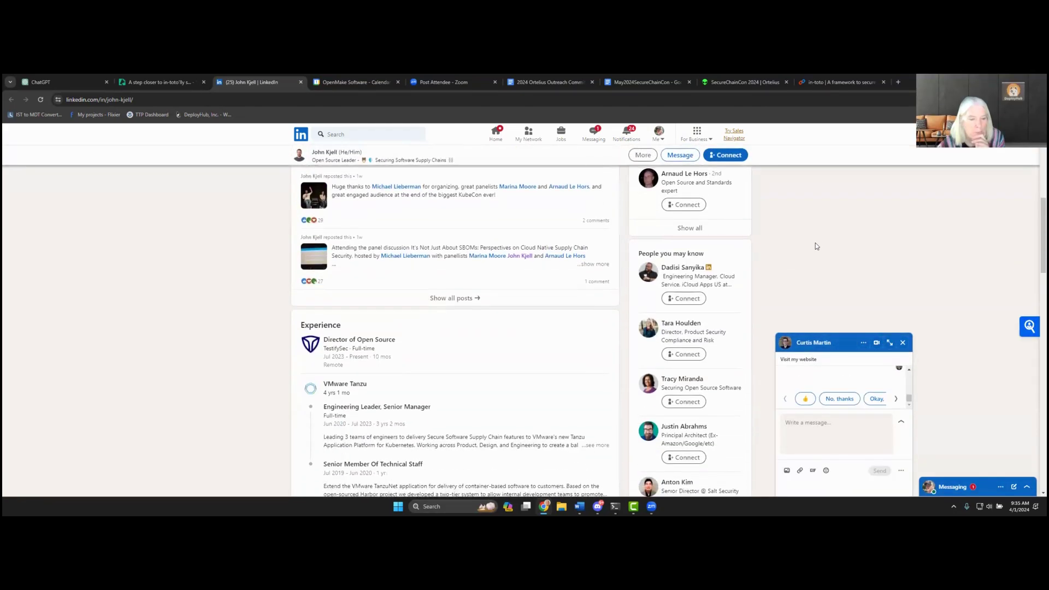
pyautogui.scroll(-1, 814, 245)
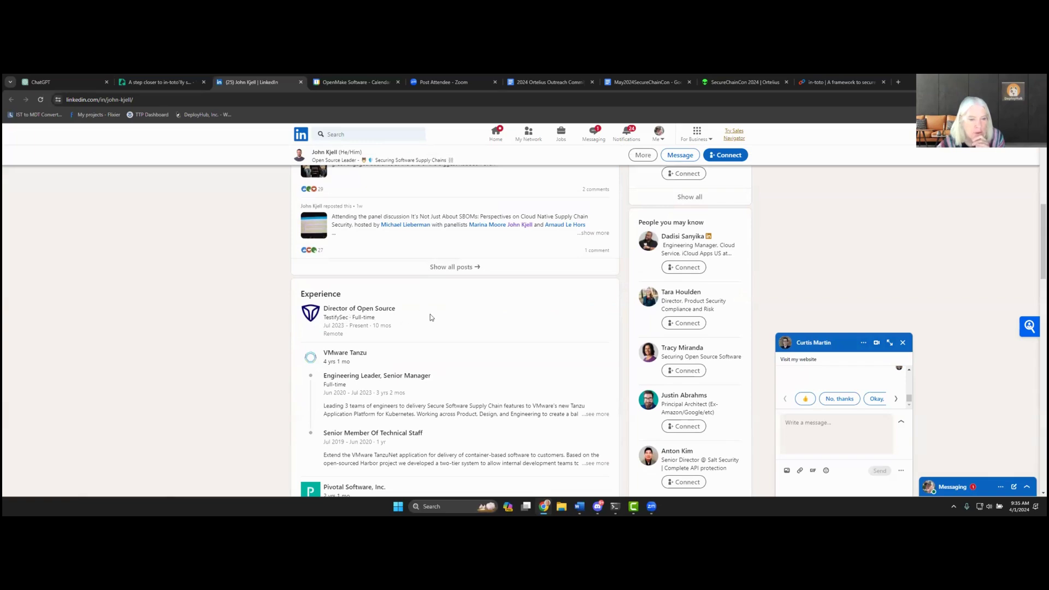
pyautogui.scroll(2, 824, 287)
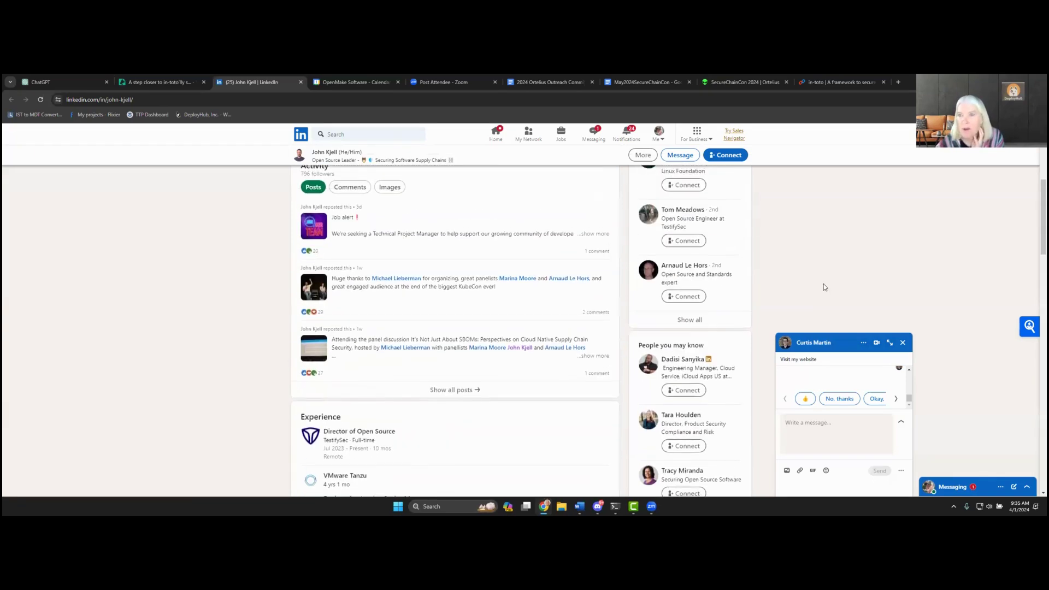
pyautogui.scroll(4, 823, 285)
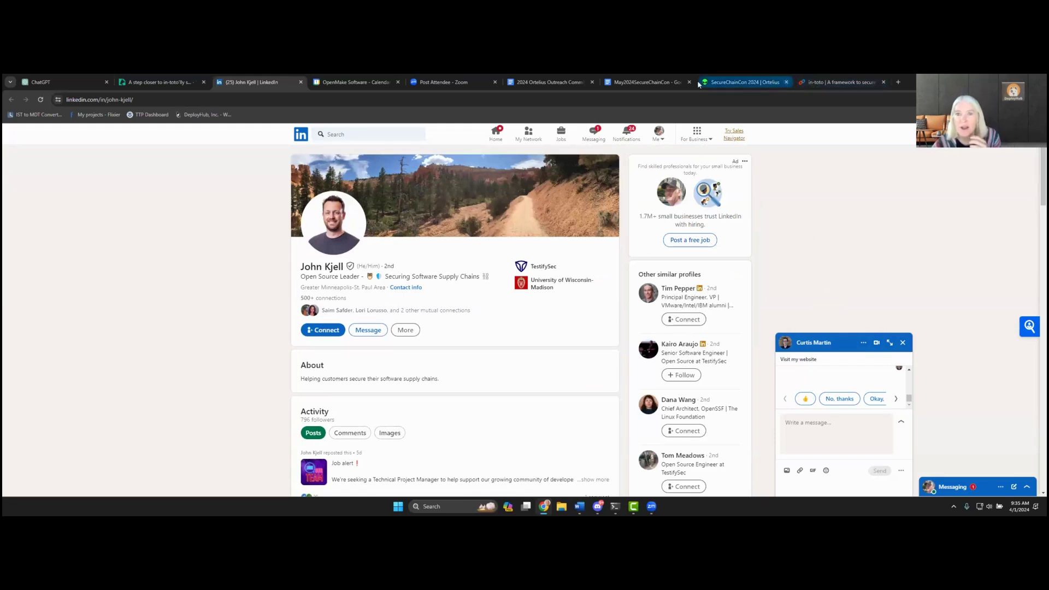
# Return to the Sessionize session list, open "OpenSSF Security Insights: empower your GovOps" and highlight "Security Insights" in its description
pyautogui.click(171, 86)
pyautogui.click(13, 102)
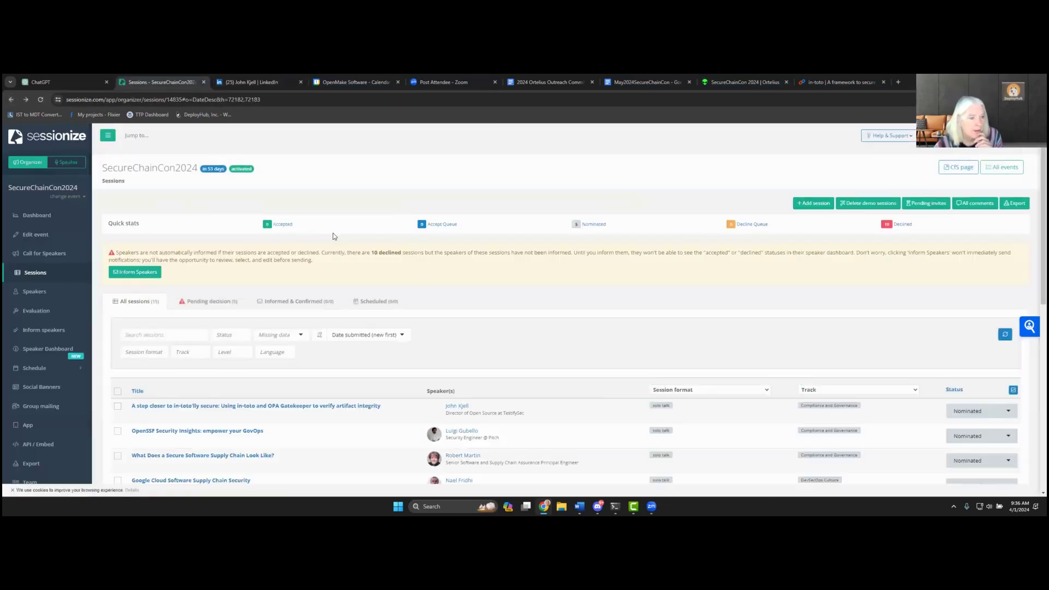
pyautogui.scroll(-4, 332, 236)
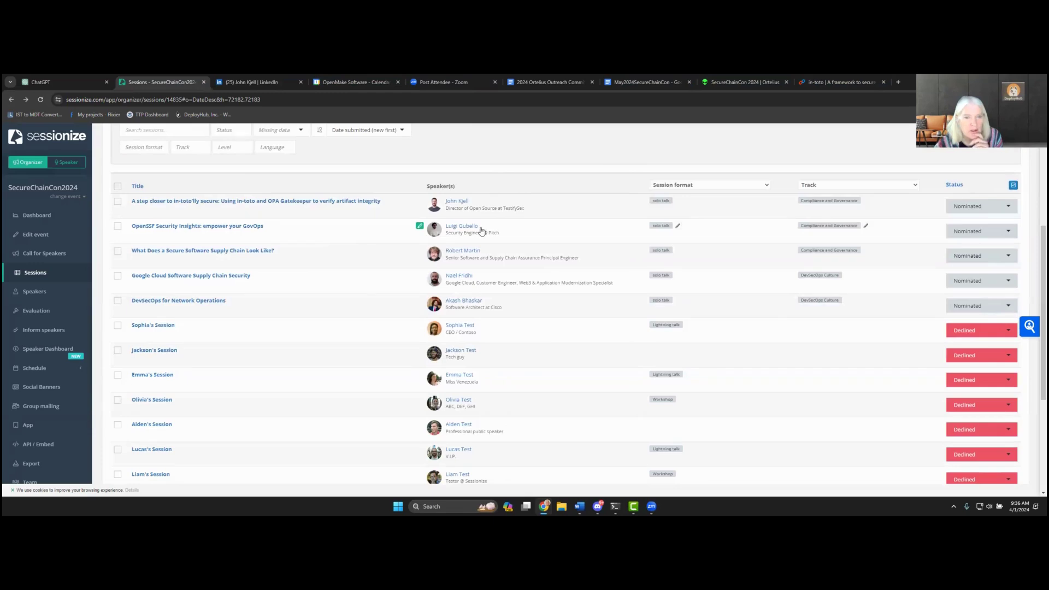
pyautogui.click(205, 229)
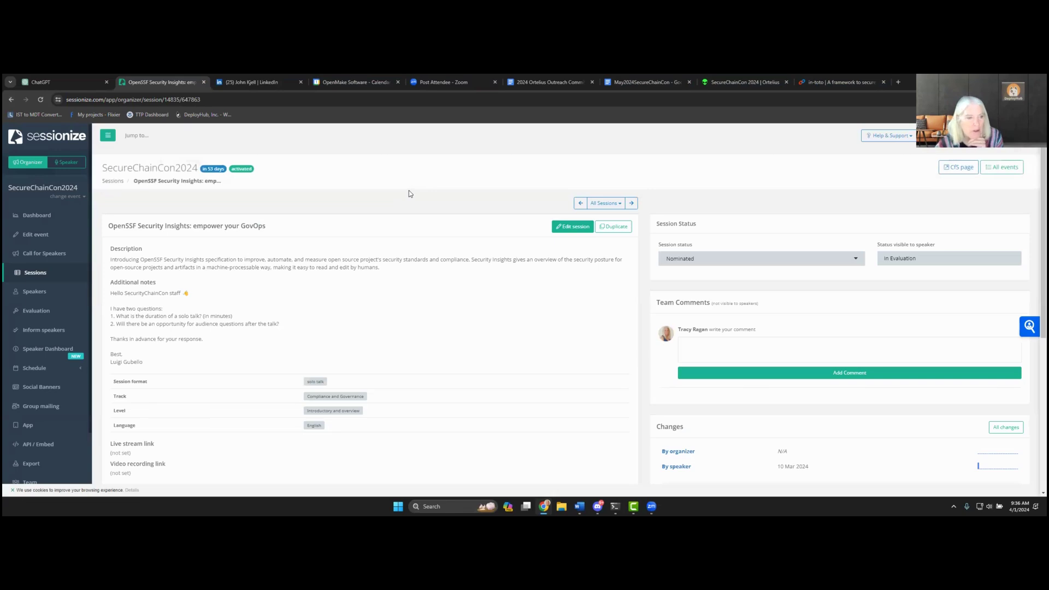
pyautogui.moveTo(164, 259); pyautogui.dragTo(205, 260)
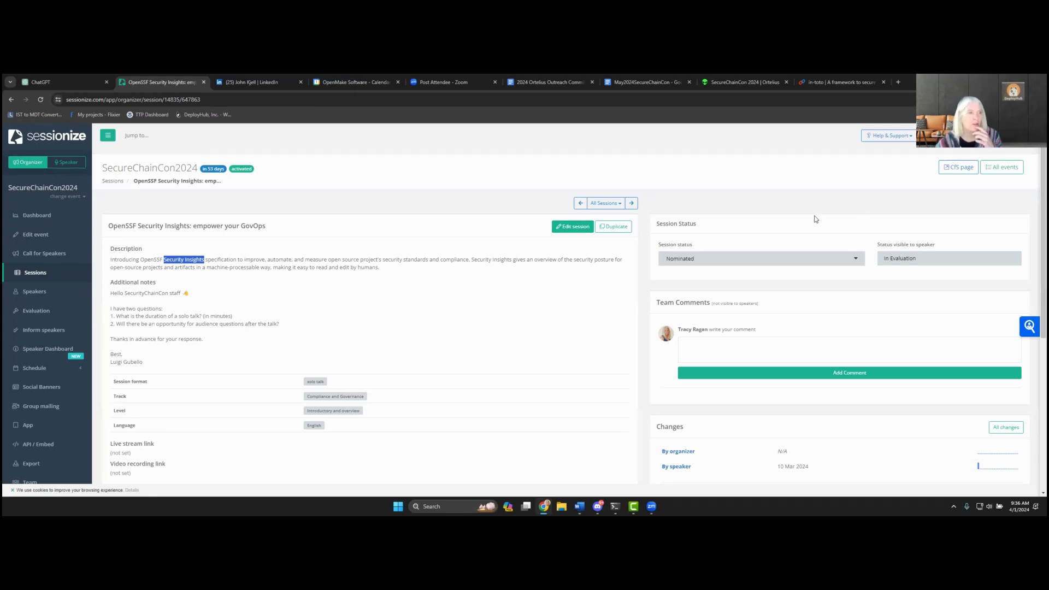
# Go back to the session list, open "What Does a Secure Software Supply Chain Look Like?" and review its description and speaker details
pyautogui.click(12, 101)
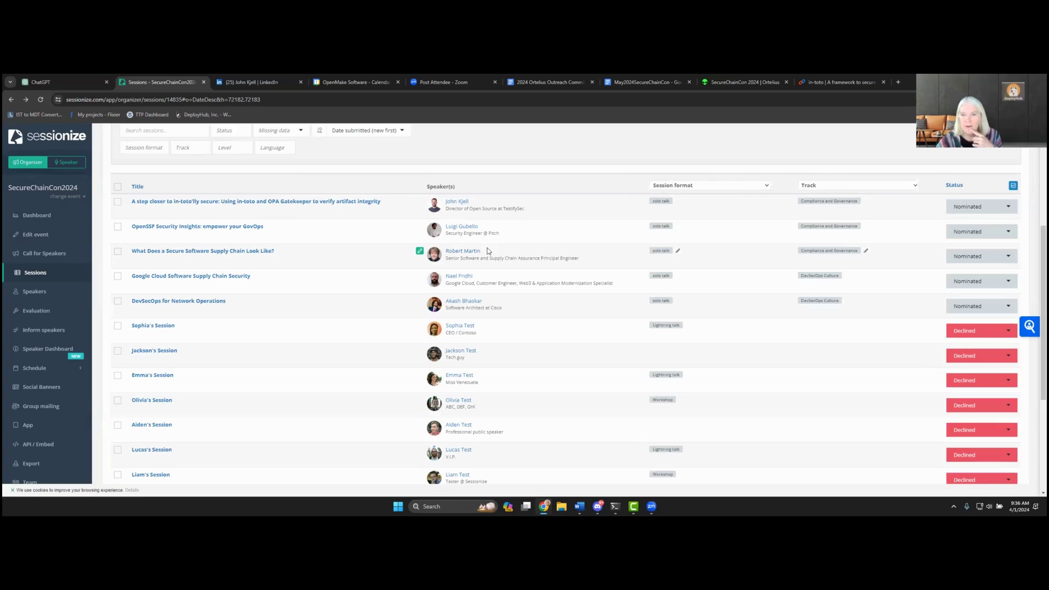
pyautogui.click(220, 256)
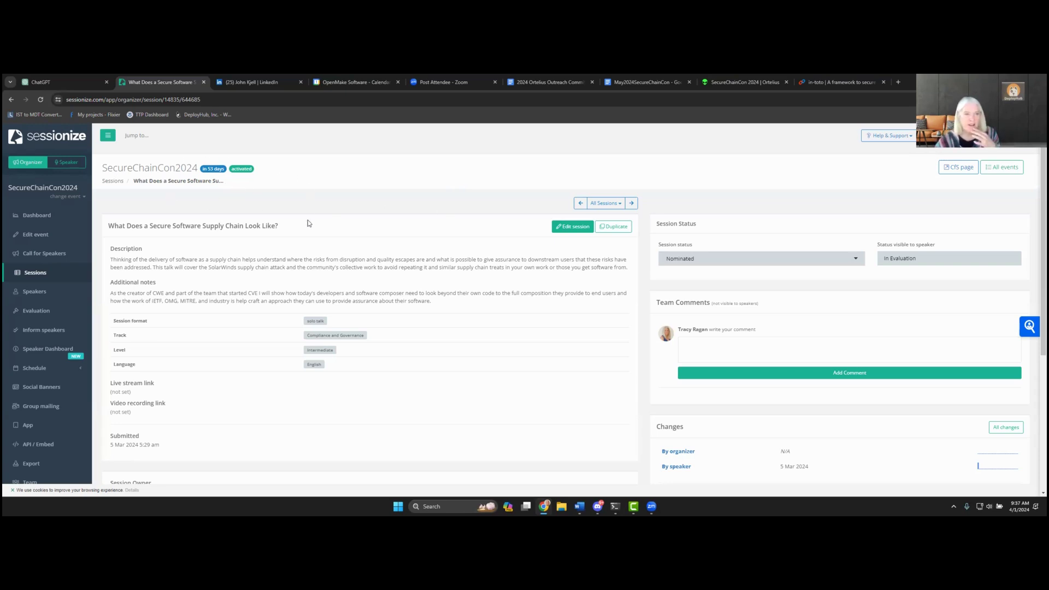
pyautogui.scroll(-2, 450, 284)
pyautogui.scroll(-2, 450, 283)
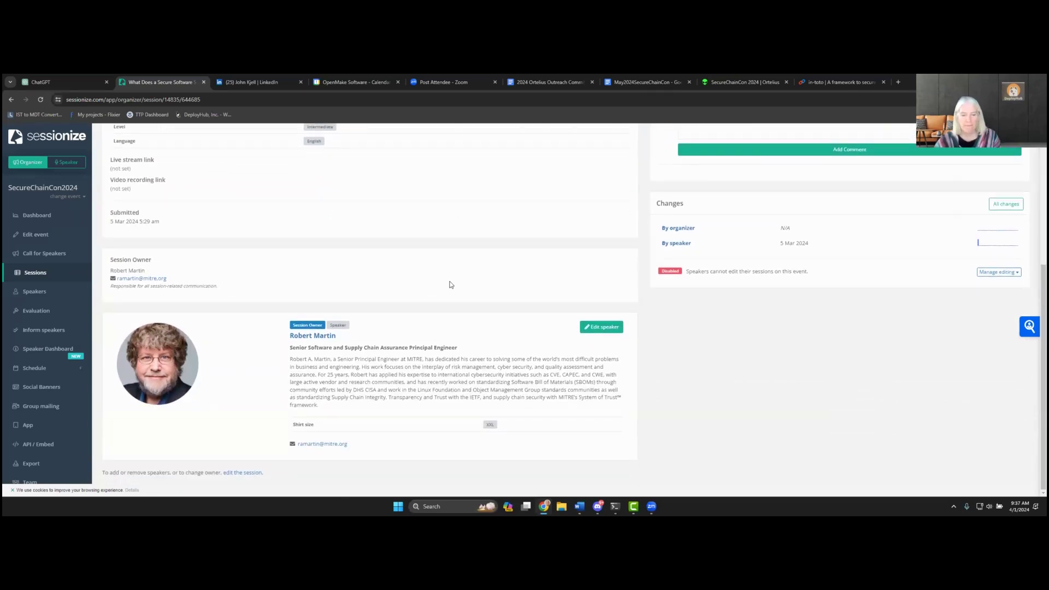
# Highlight "a Senior Principal Engineer at MITRE" and part of the expertise sentence in the speaker's bio, then clear the selection and revisit the session description
pyautogui.moveTo(334, 359); pyautogui.dragTo(423, 359)
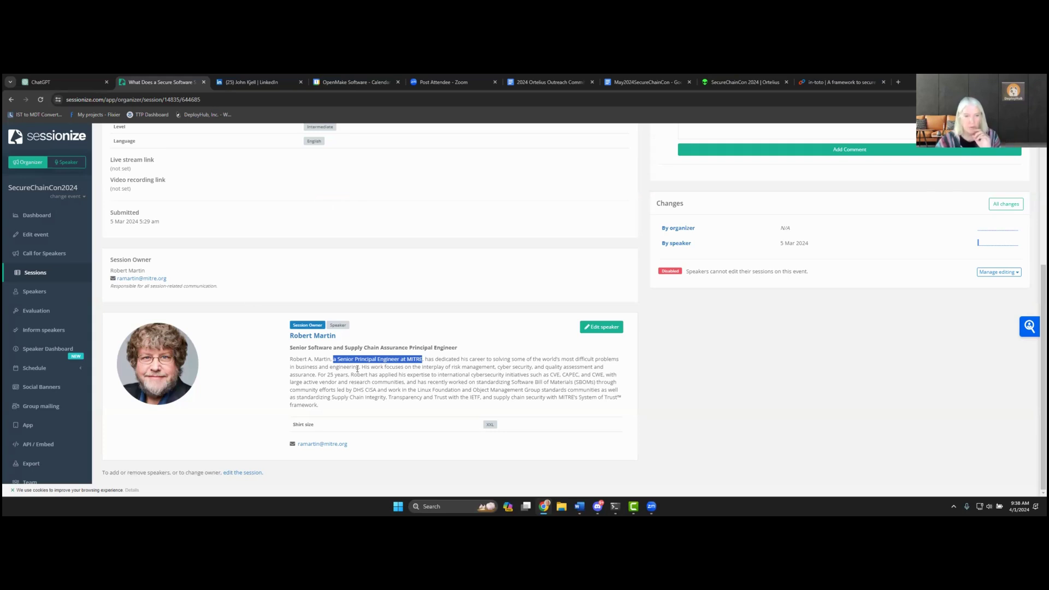
pyautogui.moveTo(352, 376); pyautogui.dragTo(410, 376)
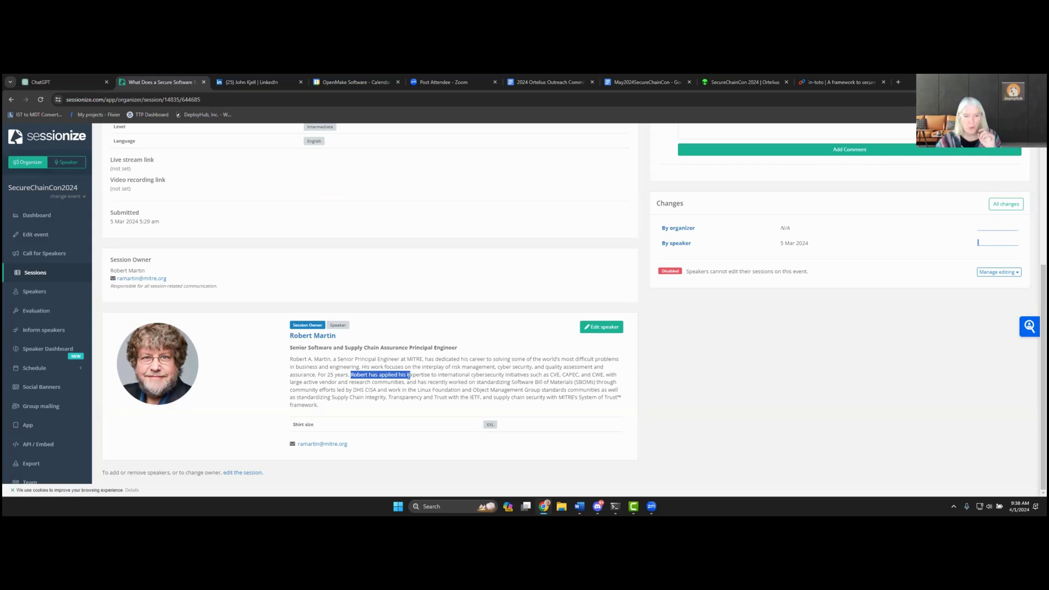
pyautogui.click(312, 376)
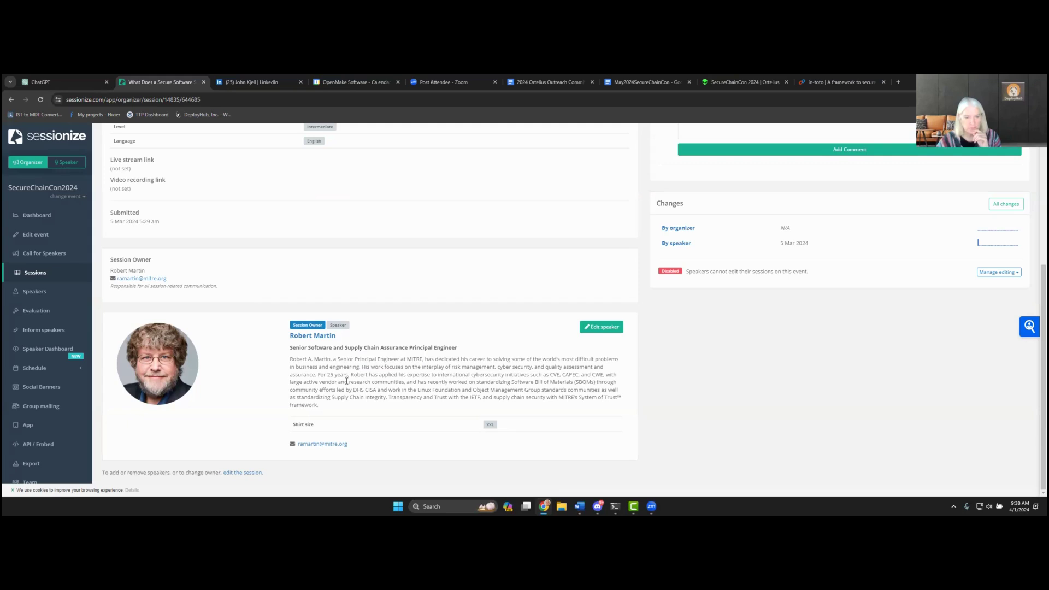
pyautogui.scroll(3, 346, 381)
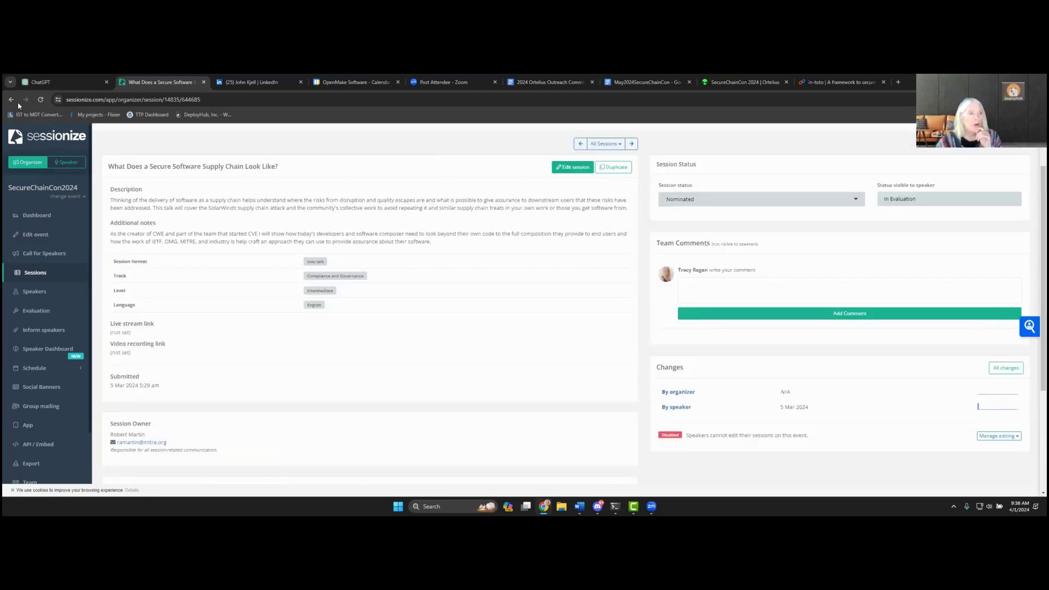
# Return to the session list, open "Google Cloud Software Supply Chain Security" and review its description and speaker bio
pyautogui.click(11, 100)
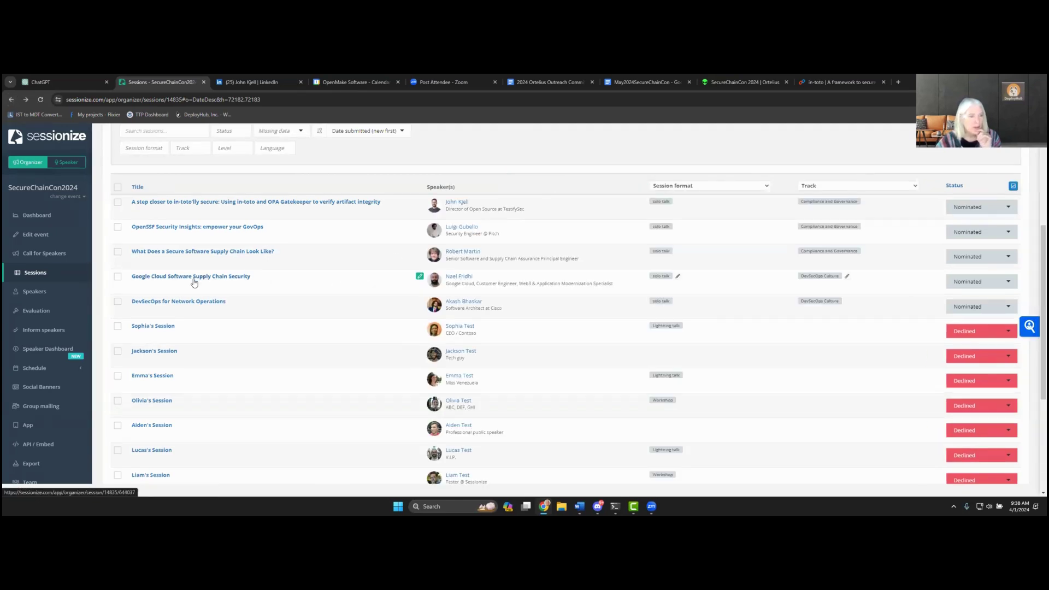
pyautogui.click(222, 276)
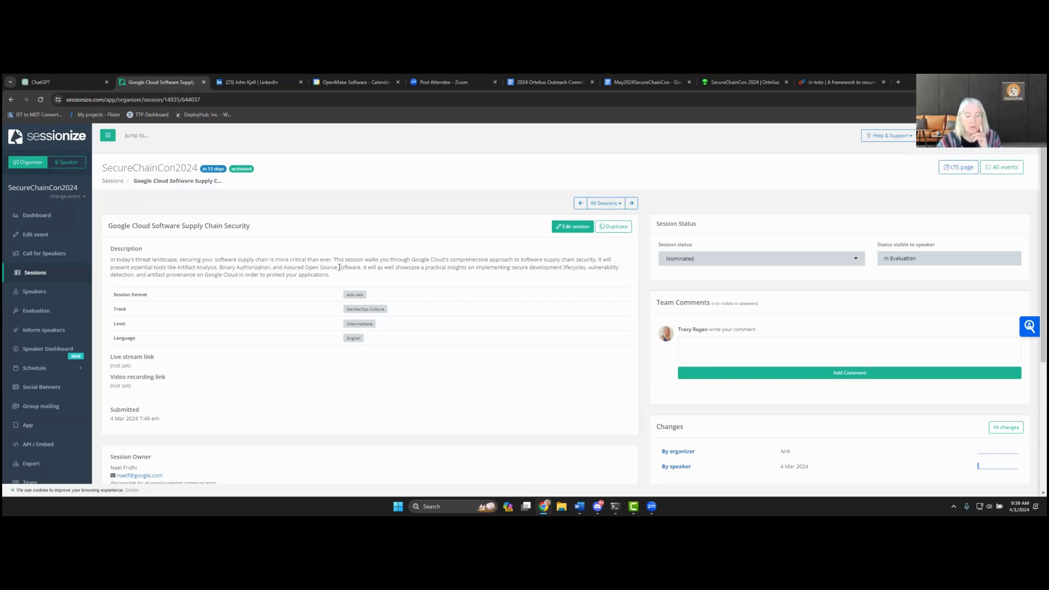
pyautogui.scroll(-4, 318, 416)
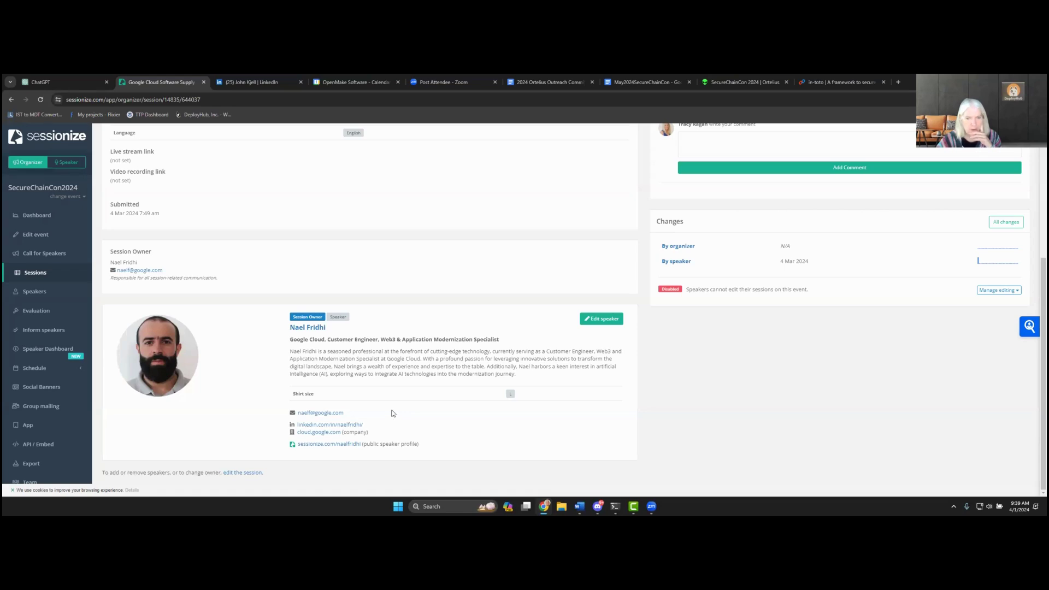
pyautogui.scroll(2, 393, 413)
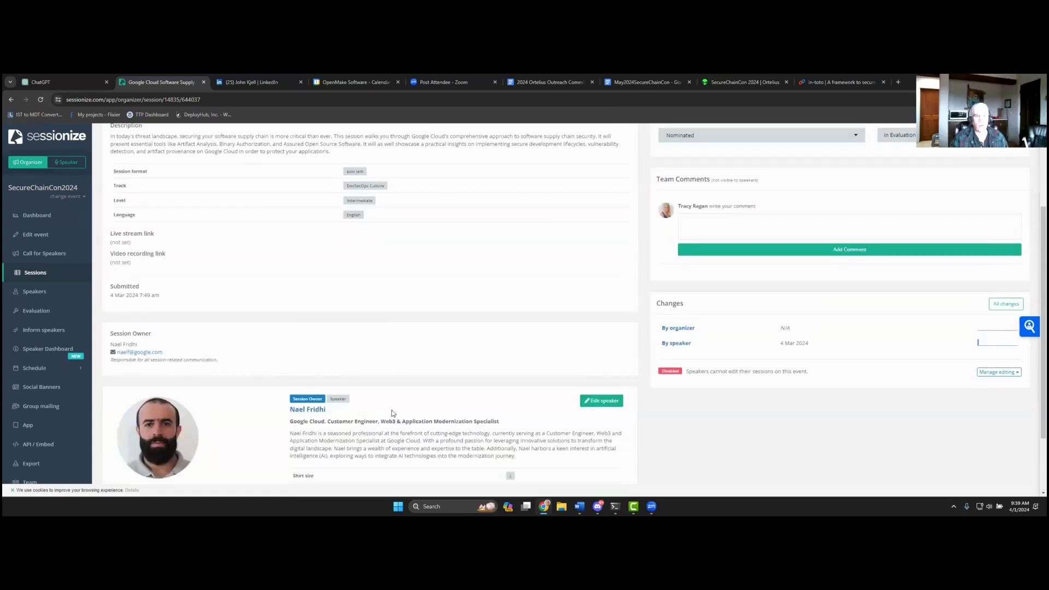
pyautogui.scroll(-2, 393, 413)
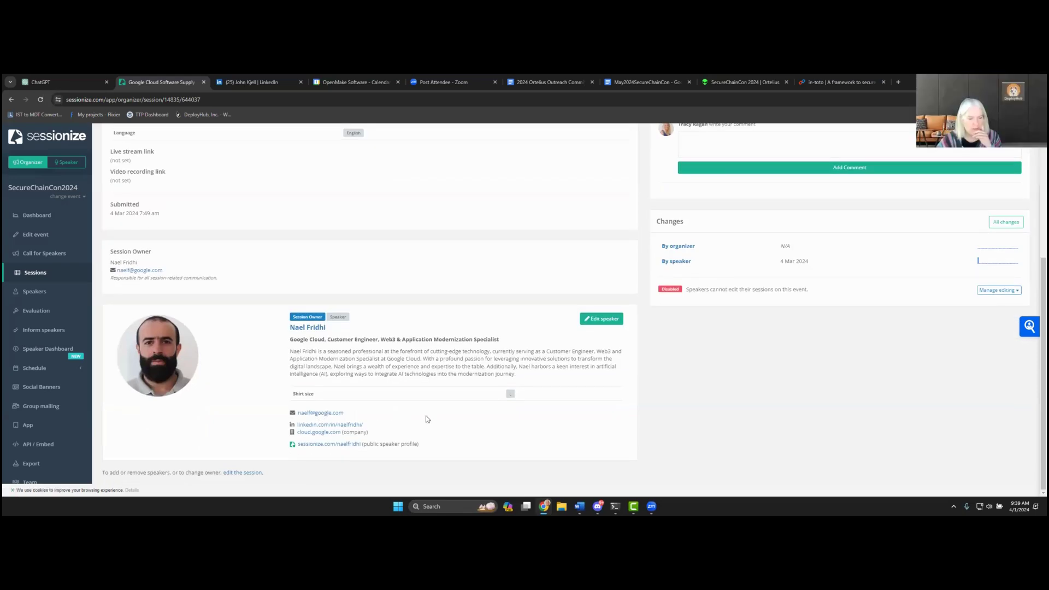
# Open the Google Cloud session speaker's LinkedIn profile and examine the summary, featured posts, activity and experience
pyautogui.click(328, 424)
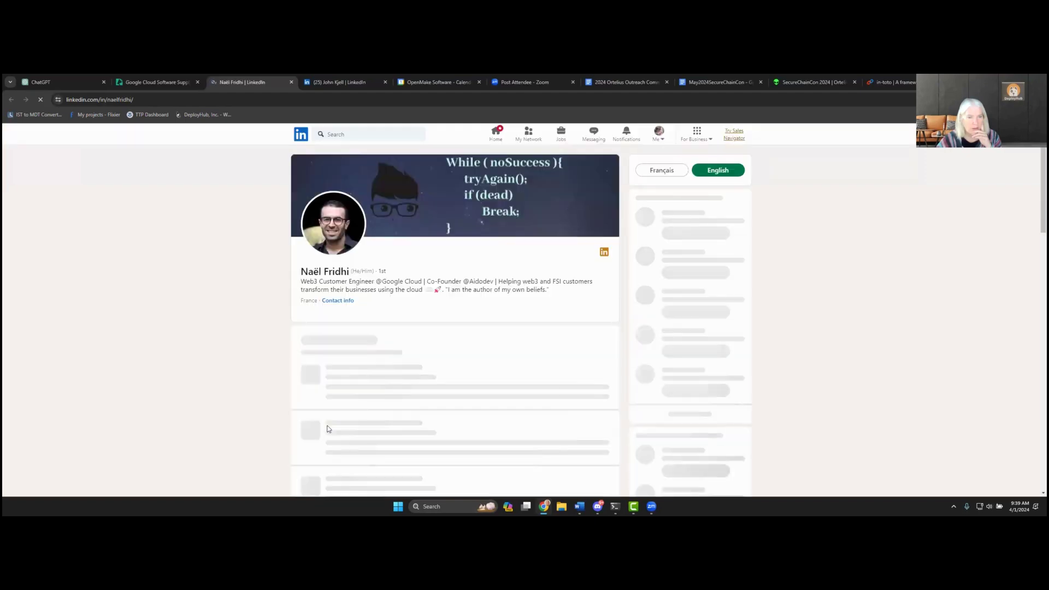
pyautogui.scroll(-3, 418, 374)
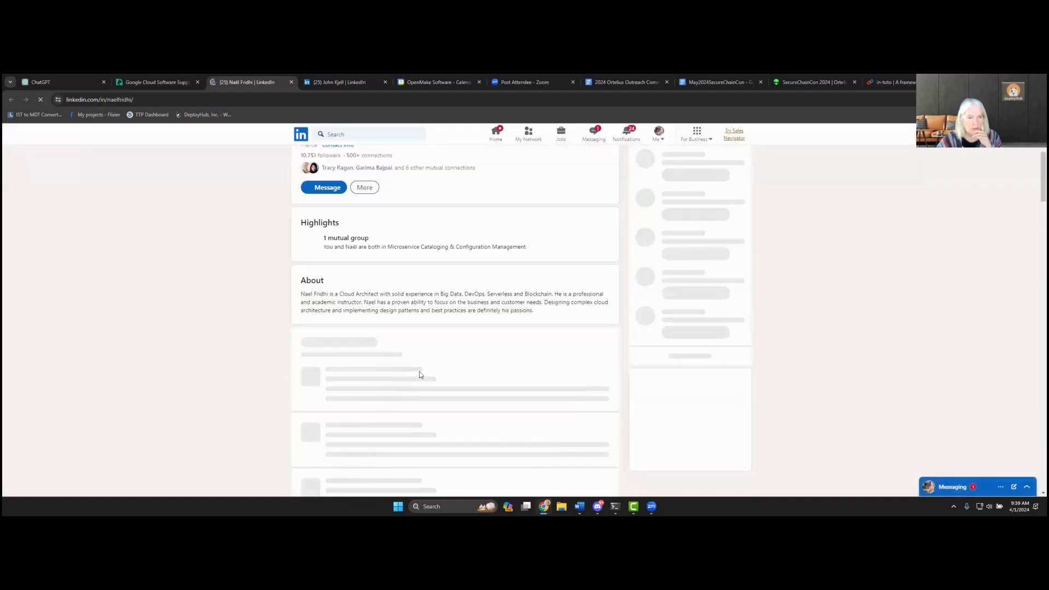
pyautogui.scroll(-5, 496, 346)
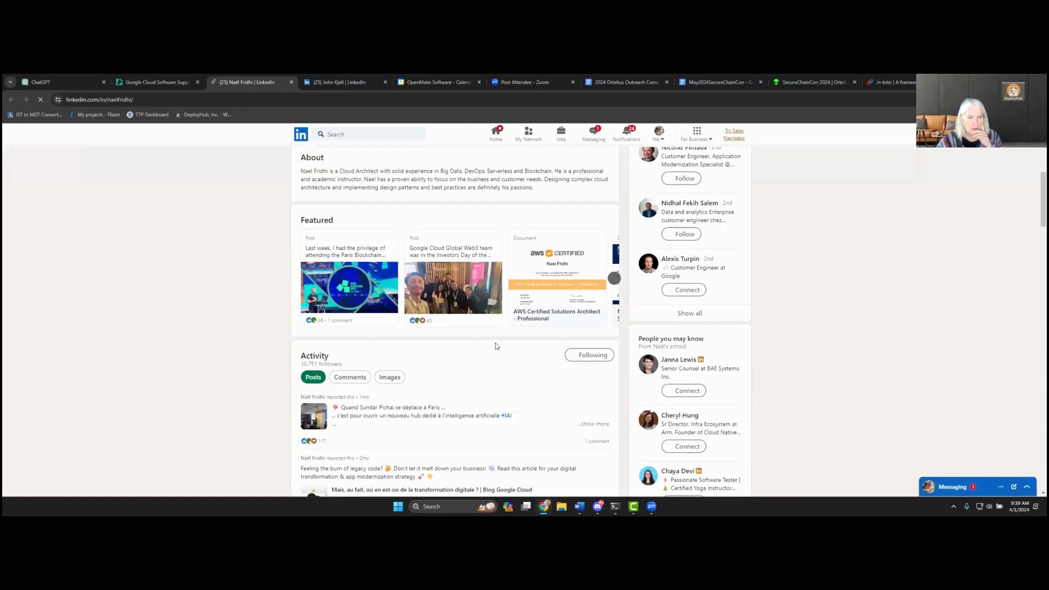
pyautogui.scroll(-2, 496, 345)
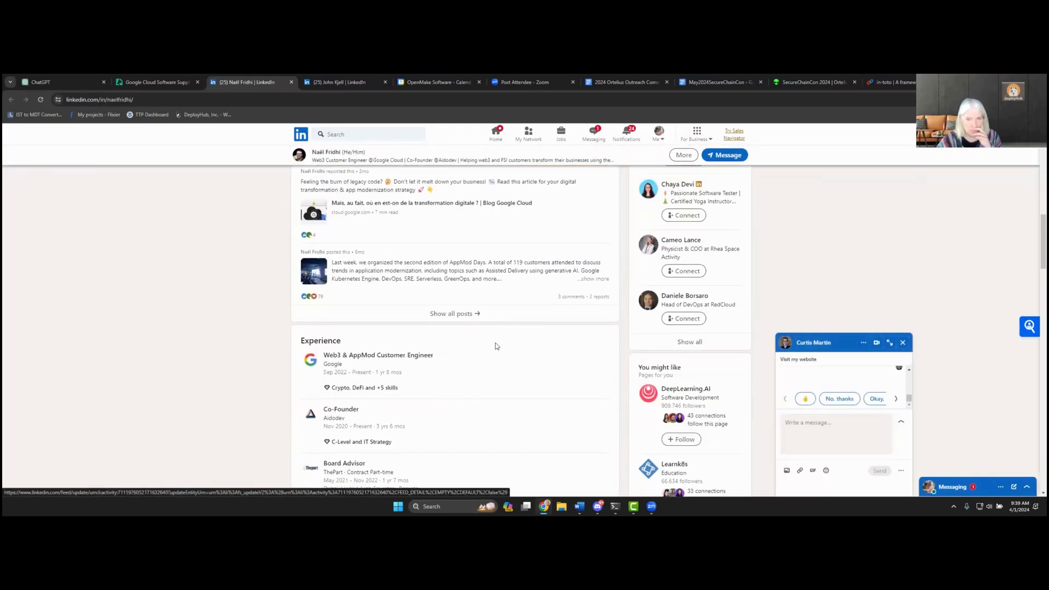
pyautogui.scroll(3, 496, 346)
pyautogui.scroll(6, 493, 347)
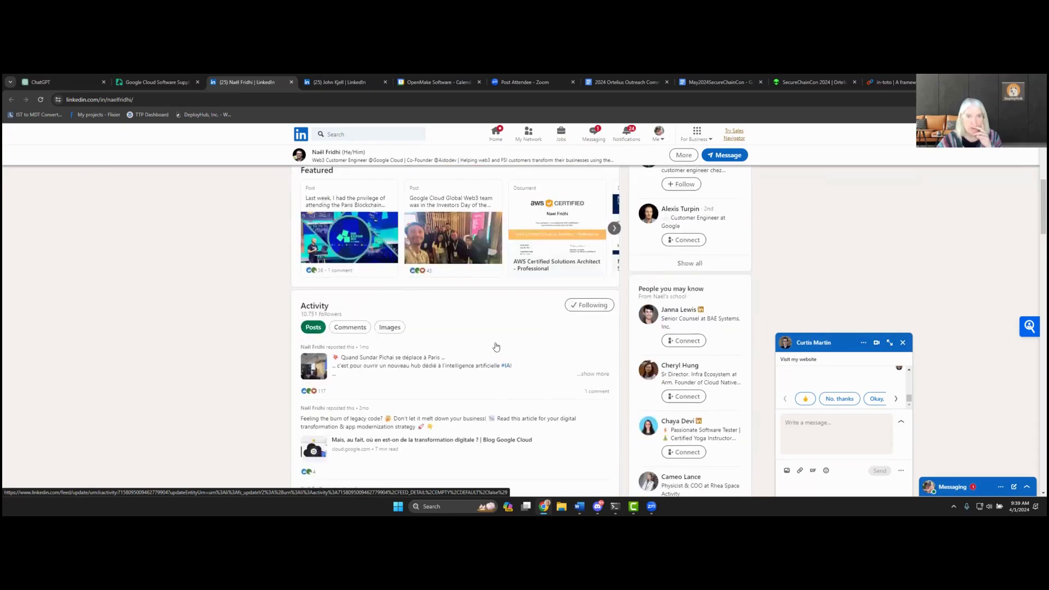
pyautogui.scroll(1, 481, 342)
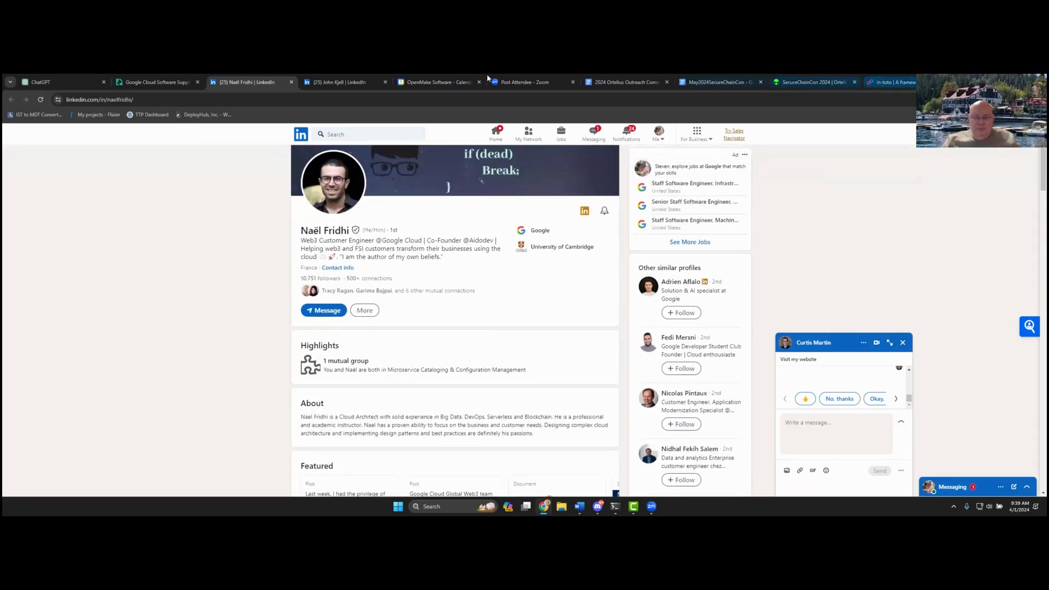
# Return to the Sessionize session list, view the speaker profile for "DevSecOps for Network Operations", and go back to the list
pyautogui.click(165, 86)
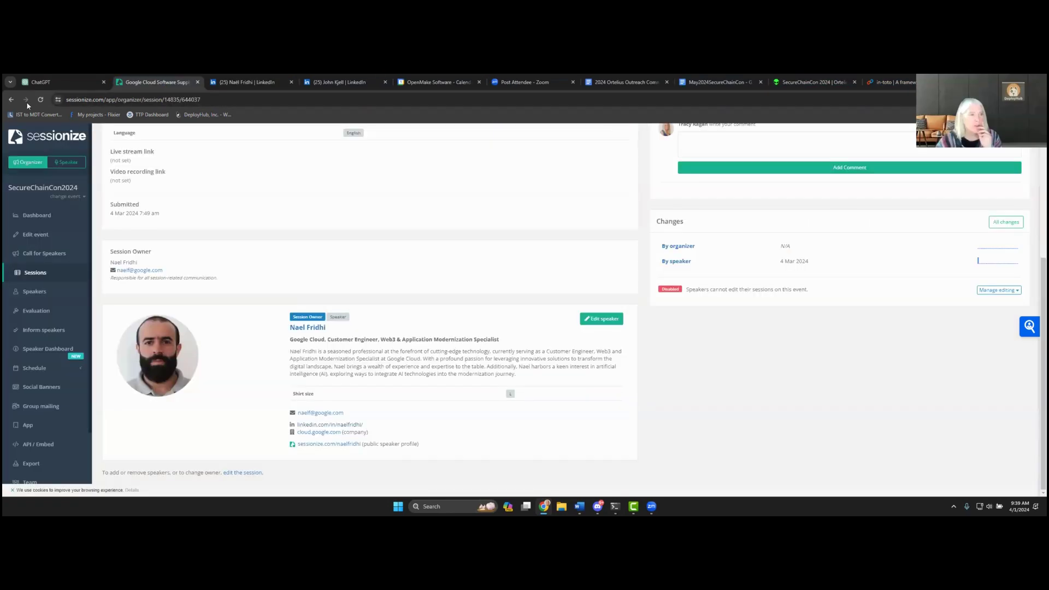
pyautogui.click(11, 100)
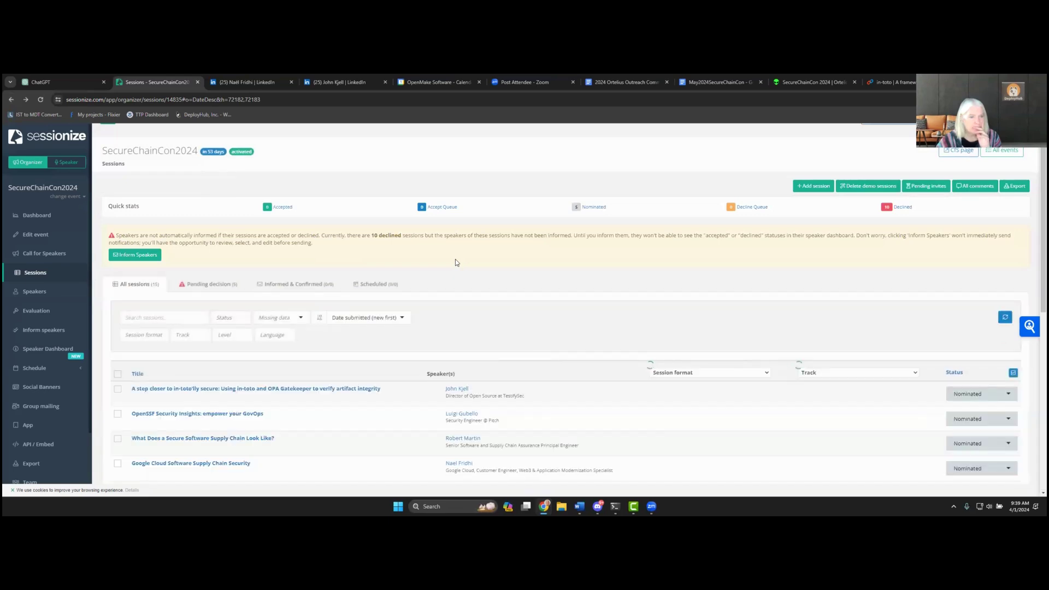
pyautogui.scroll(-2, 444, 336)
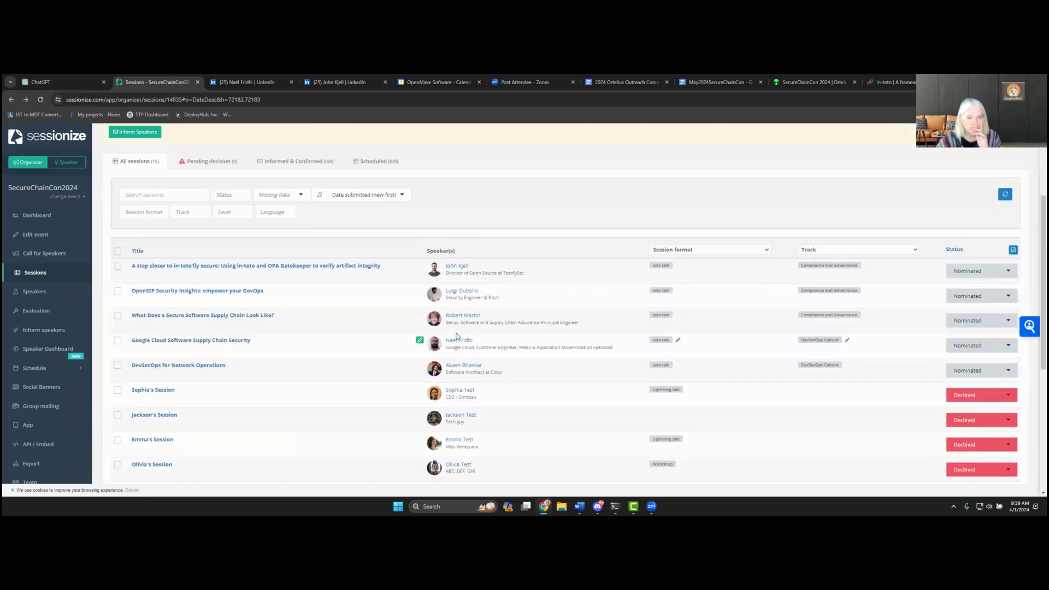
pyautogui.click(468, 368)
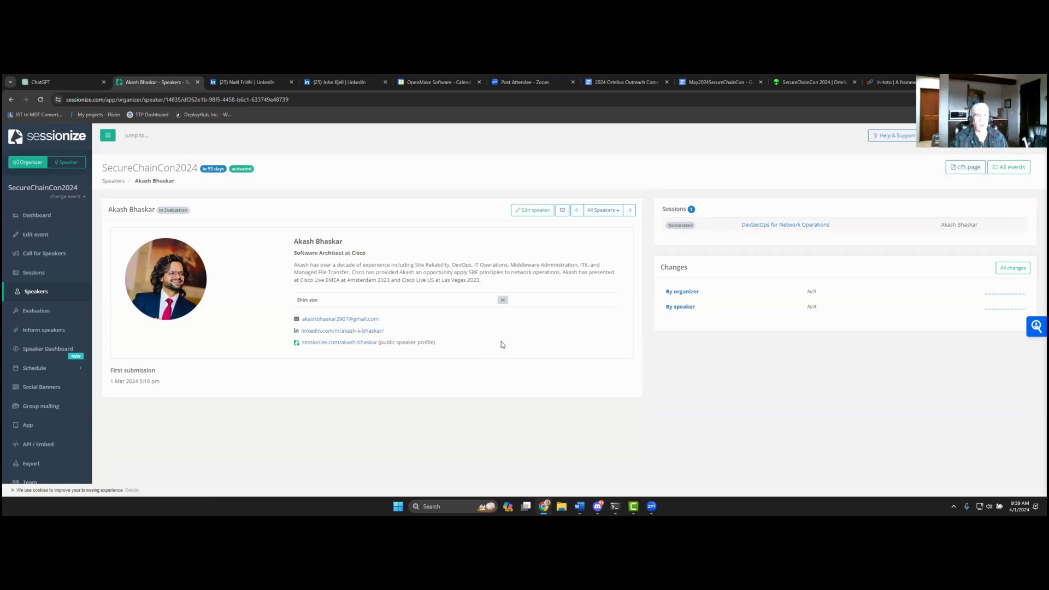
pyautogui.click(12, 101)
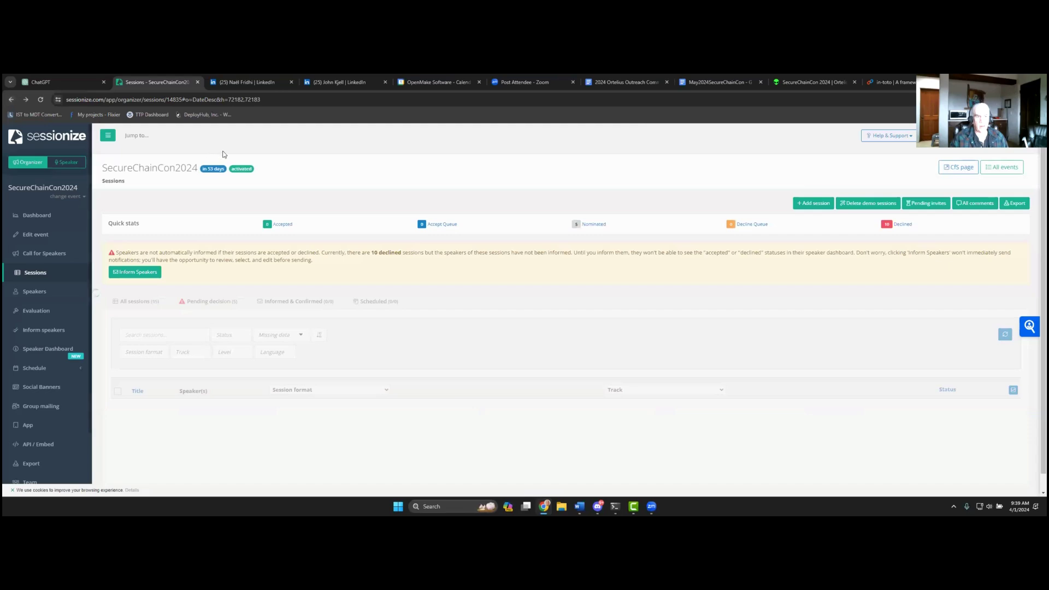
pyautogui.scroll(-3, 429, 370)
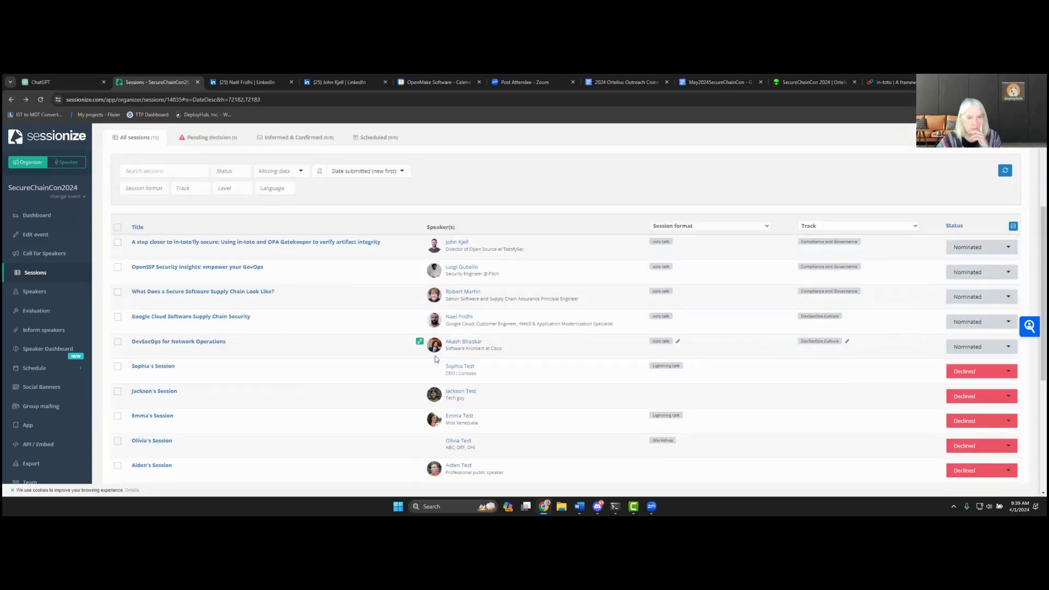
# Open the "DevSecOps for Network Operations" session and highlight the compliance use cases phrase and "Jenkins pipelines" in its description
pyautogui.click(181, 342)
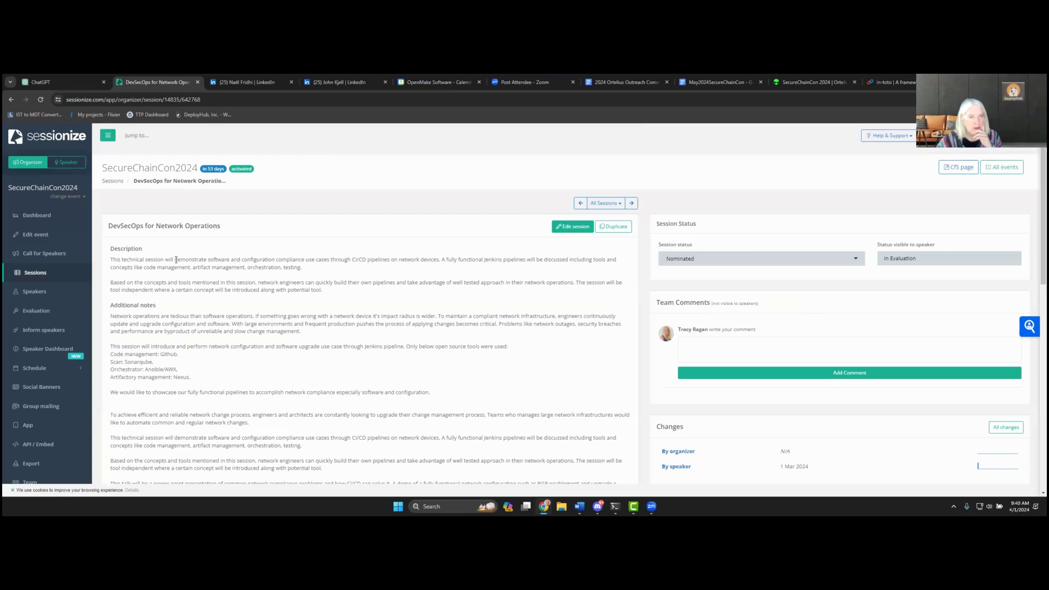
pyautogui.moveTo(176, 259); pyautogui.dragTo(442, 261)
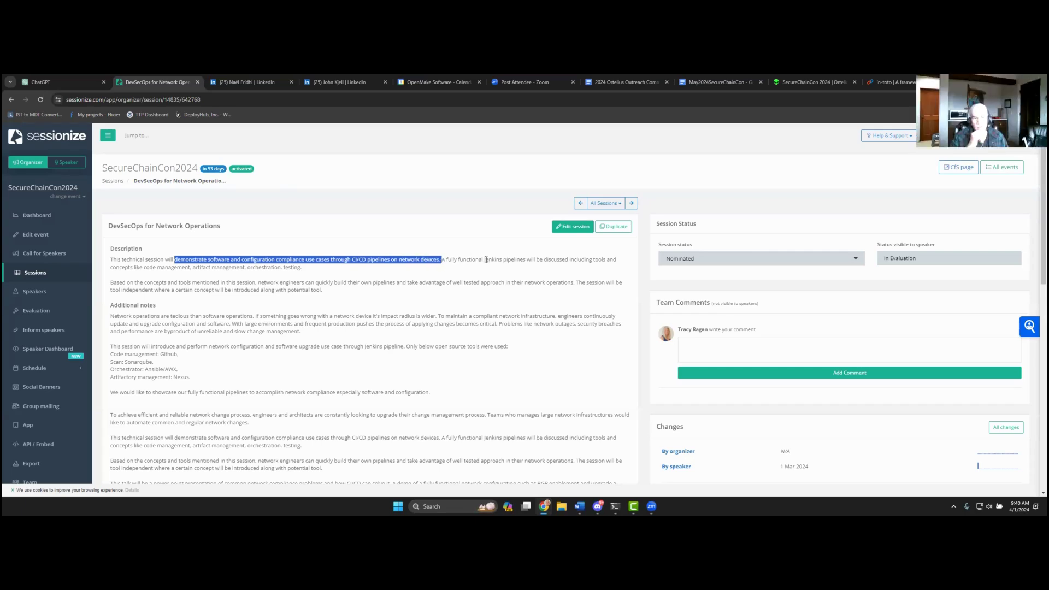
pyautogui.moveTo(486, 260); pyautogui.dragTo(526, 260)
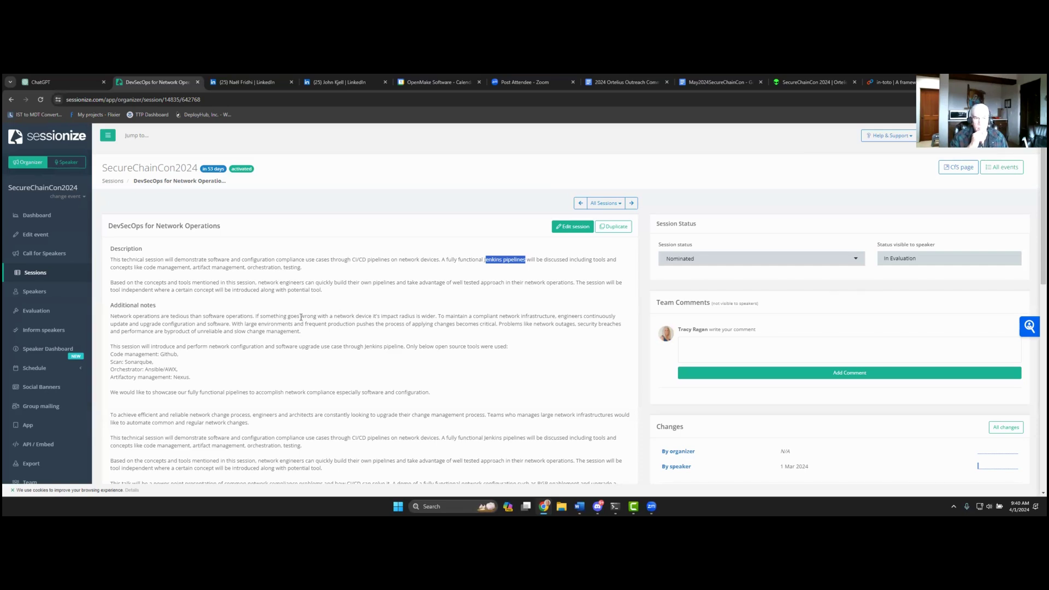
# Highlight the open source tools listed in the session's additional notes, including Github and Nexus
pyautogui.scroll(-1, 301, 317)
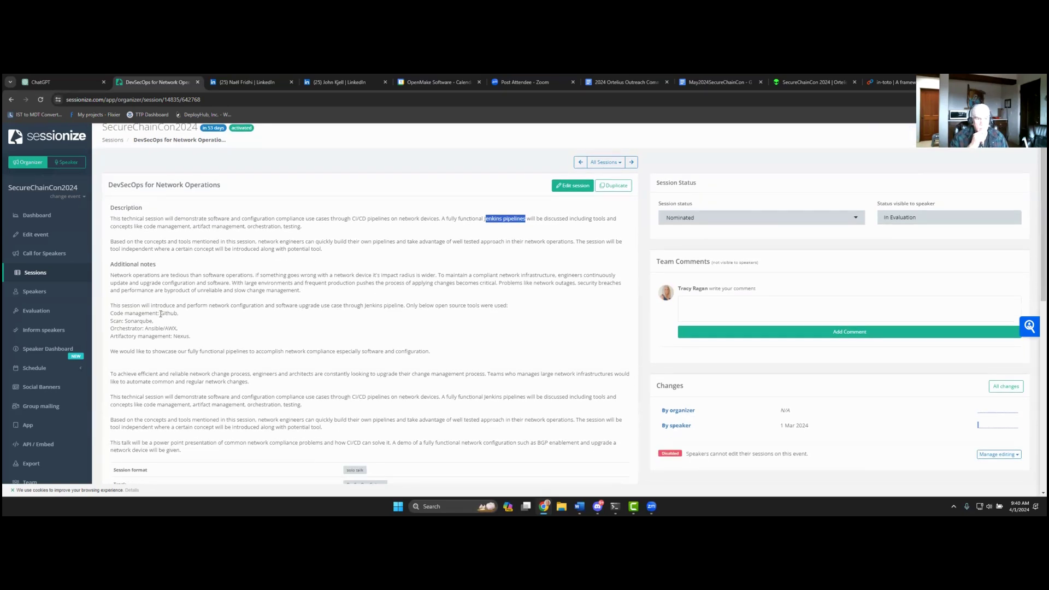
pyautogui.moveTo(159, 314); pyautogui.dragTo(188, 316)
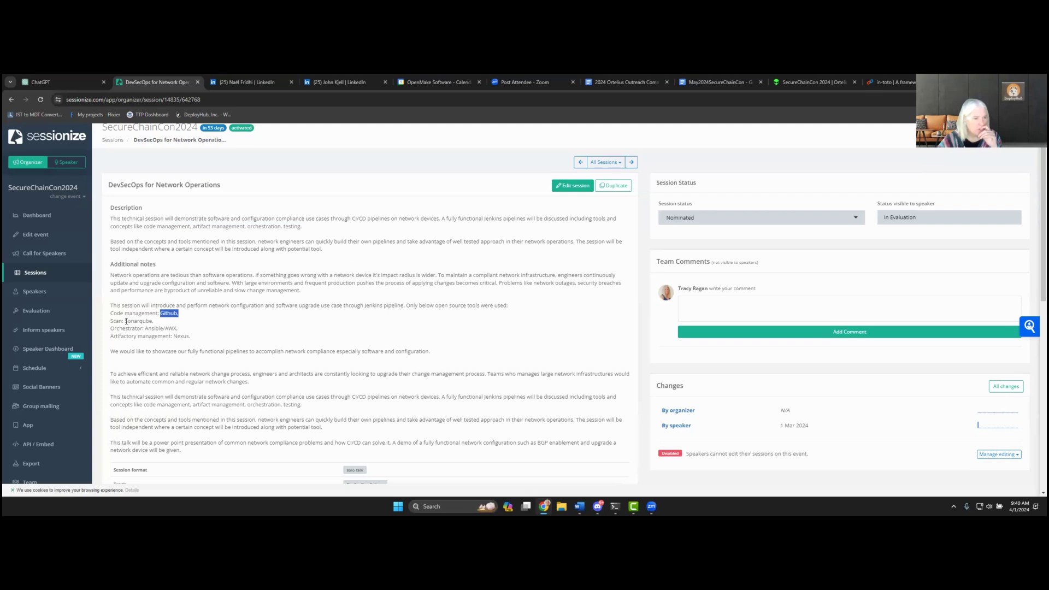
pyautogui.moveTo(145, 328); pyautogui.dragTo(197, 336)
# Examine the remaining additional notes and the session's format, track and level, and return to the list of nominated sessions
pyautogui.scroll(-1, 209, 343)
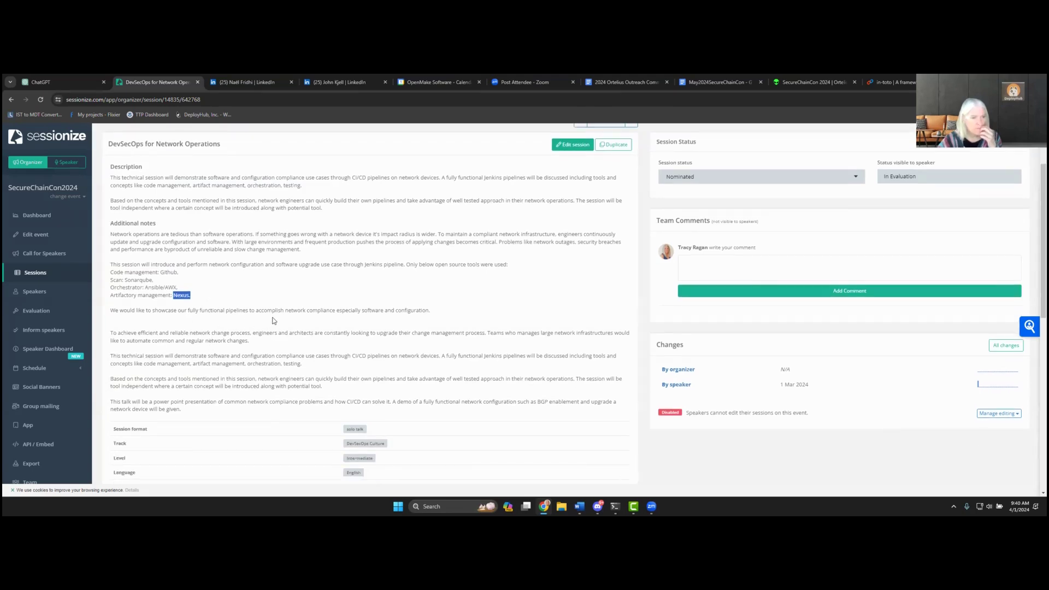
pyautogui.scroll(1, 275, 320)
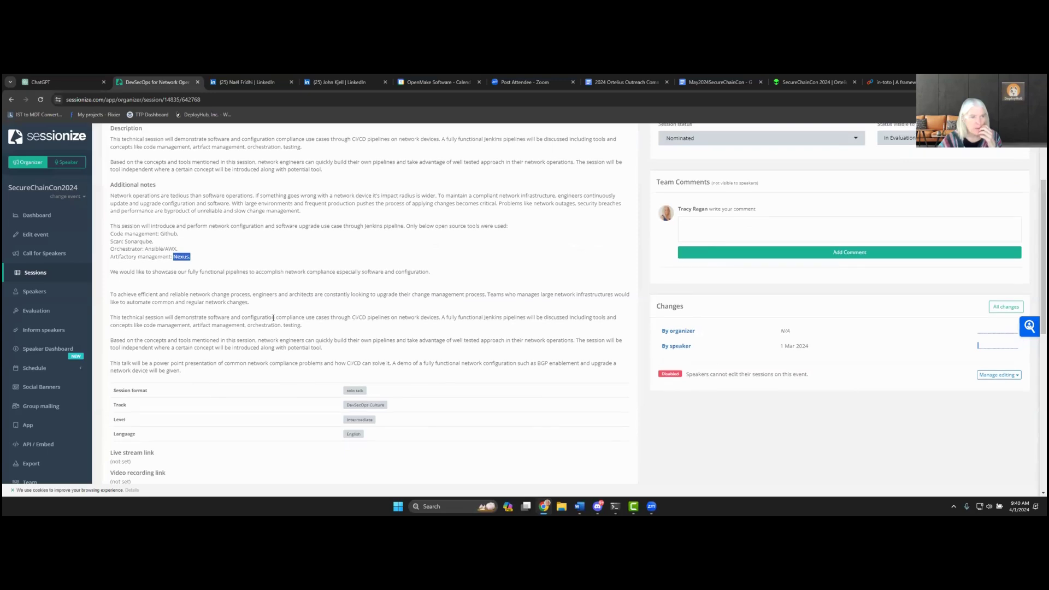
pyautogui.scroll(-2, 273, 321)
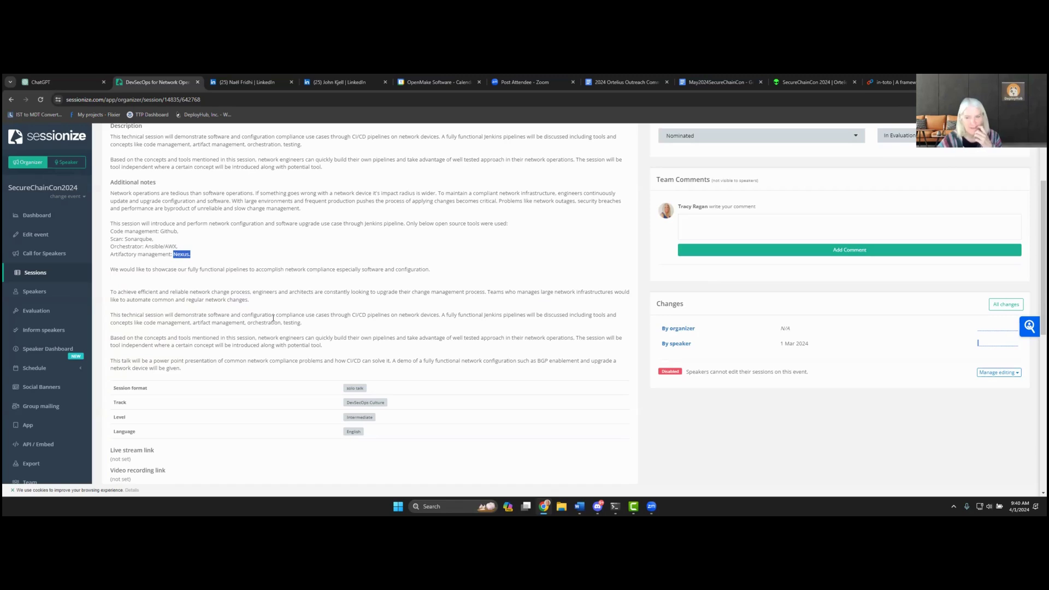
pyautogui.scroll(2, 273, 317)
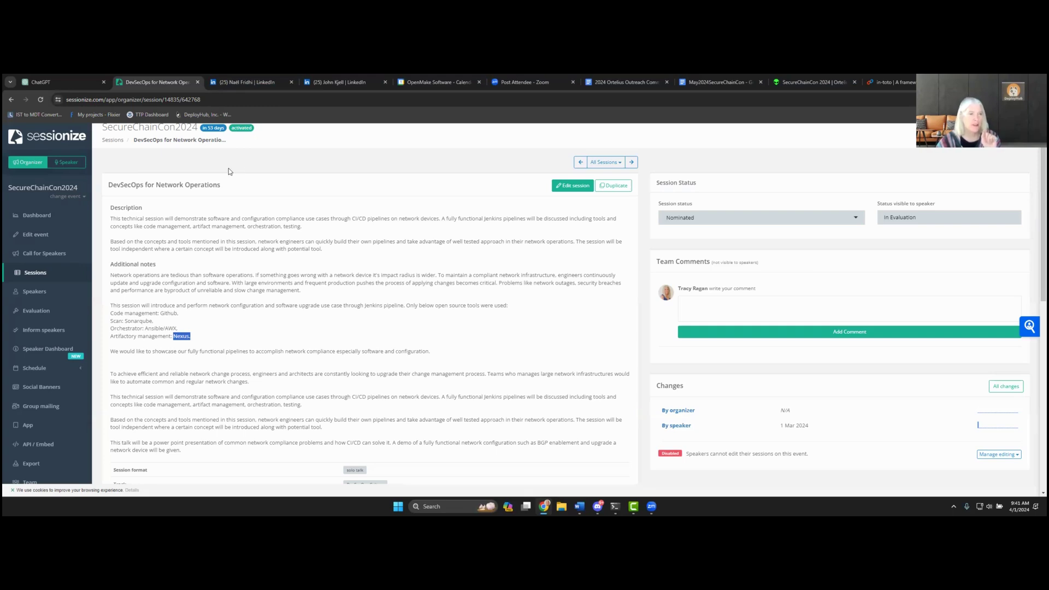
pyautogui.scroll(1, 228, 172)
pyautogui.scroll(1, 228, 173)
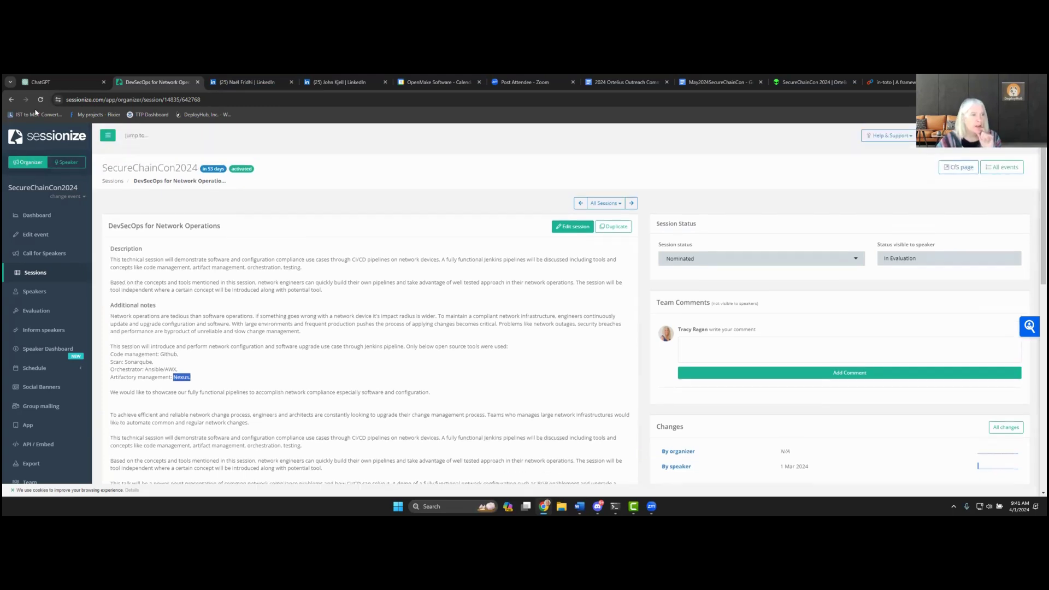
pyautogui.click(11, 100)
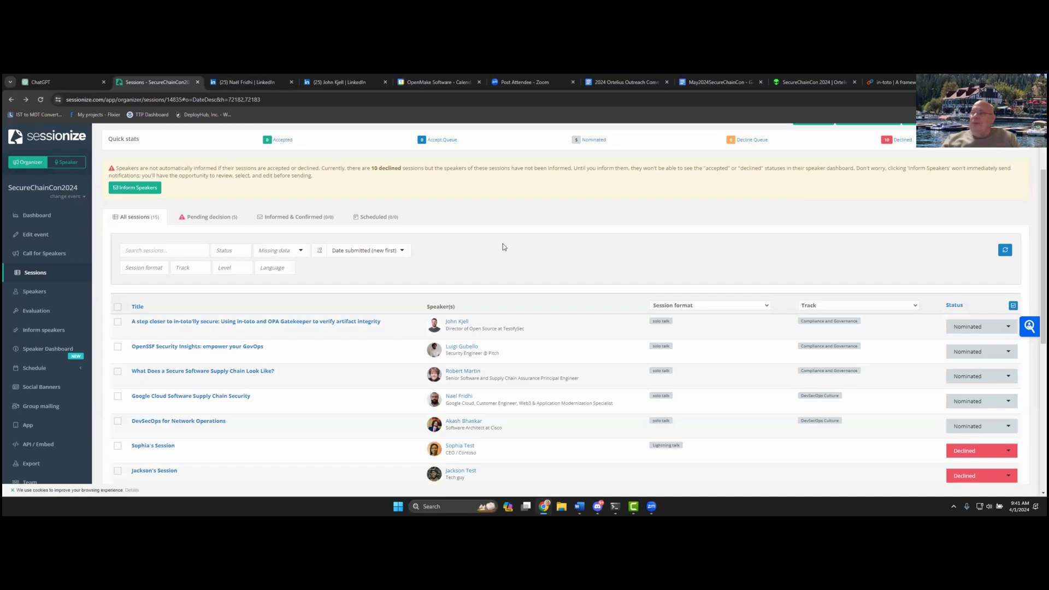
pyautogui.scroll(-1, 503, 246)
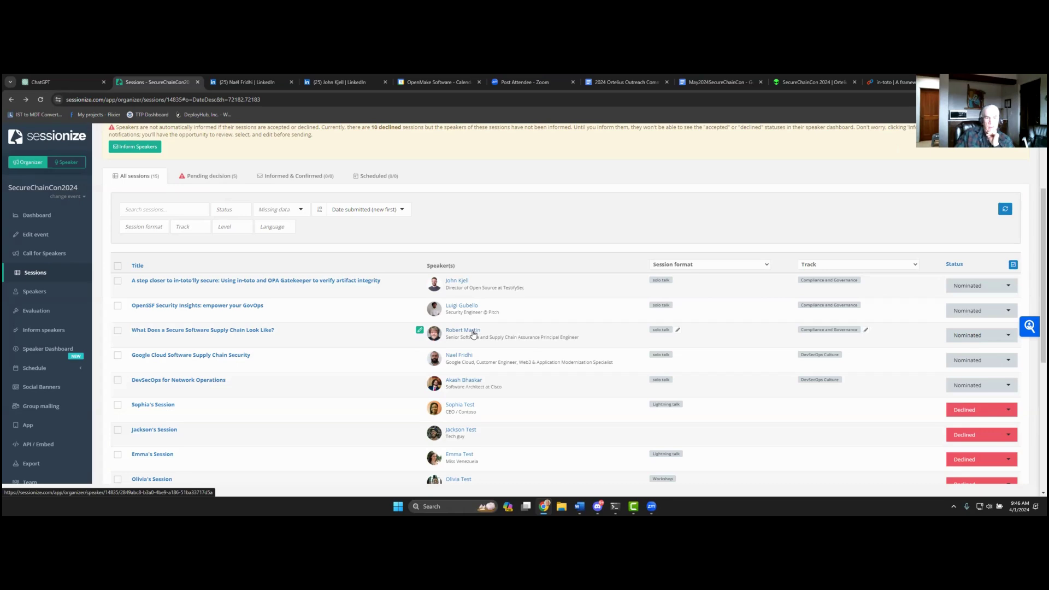
# Check the agenda on the Ortelius SecureChainCon 2024 page, highlighting "on Actionable Metrics and Metadata" in the 10:20 panel entry, and return to the Sessionize list
pyautogui.click(818, 82)
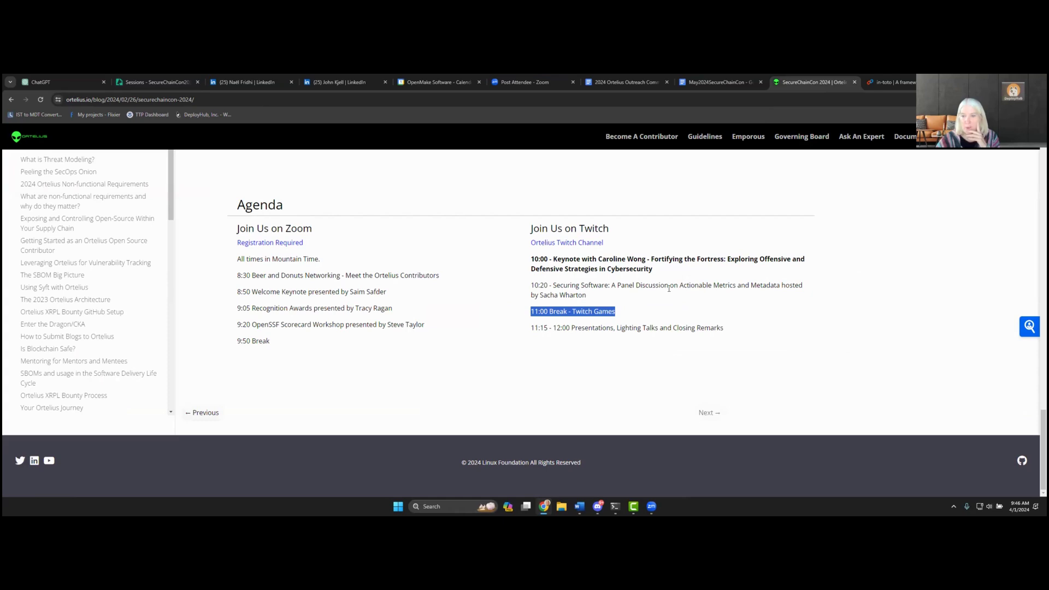
pyautogui.moveTo(669, 285); pyautogui.dragTo(796, 288)
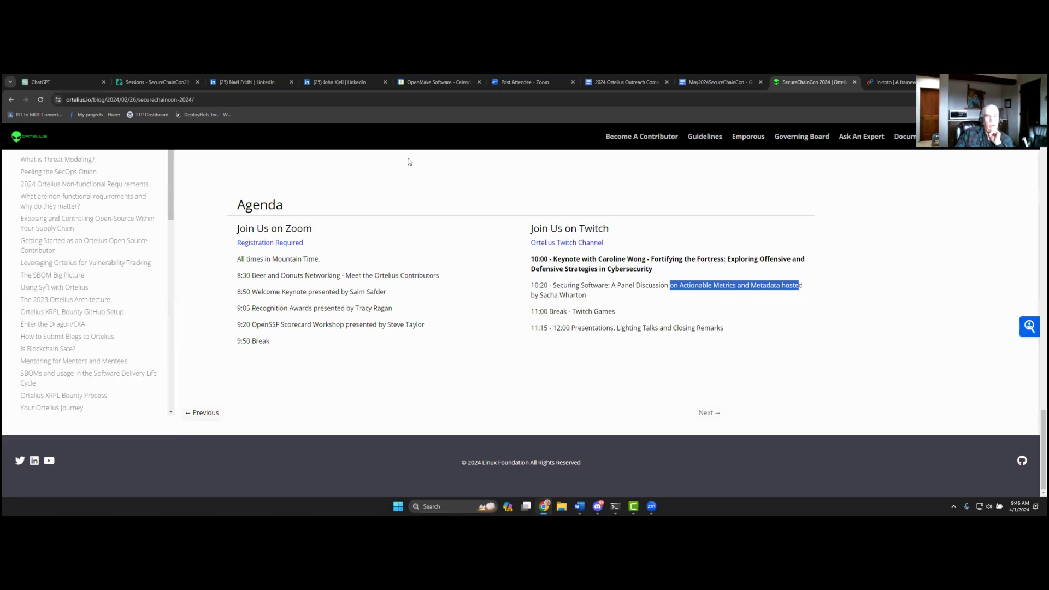
pyautogui.click(152, 82)
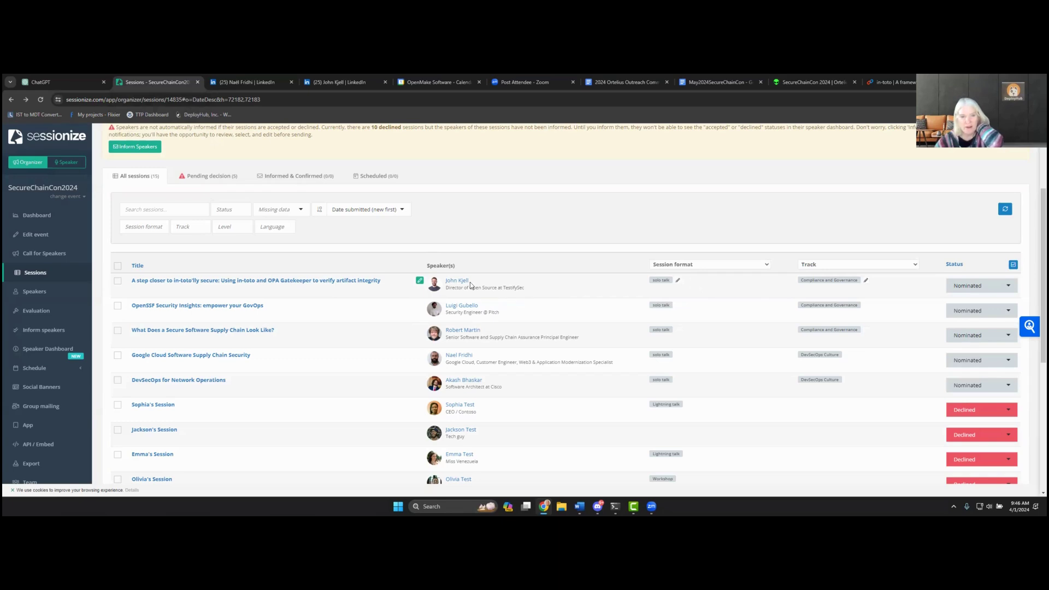
# Set the in-toto and OPA Gatekeeper, Google Cloud Software Supply Chain Security, and DevSecOps for Network Operations sessions to Accepted
pyautogui.click(1009, 288)
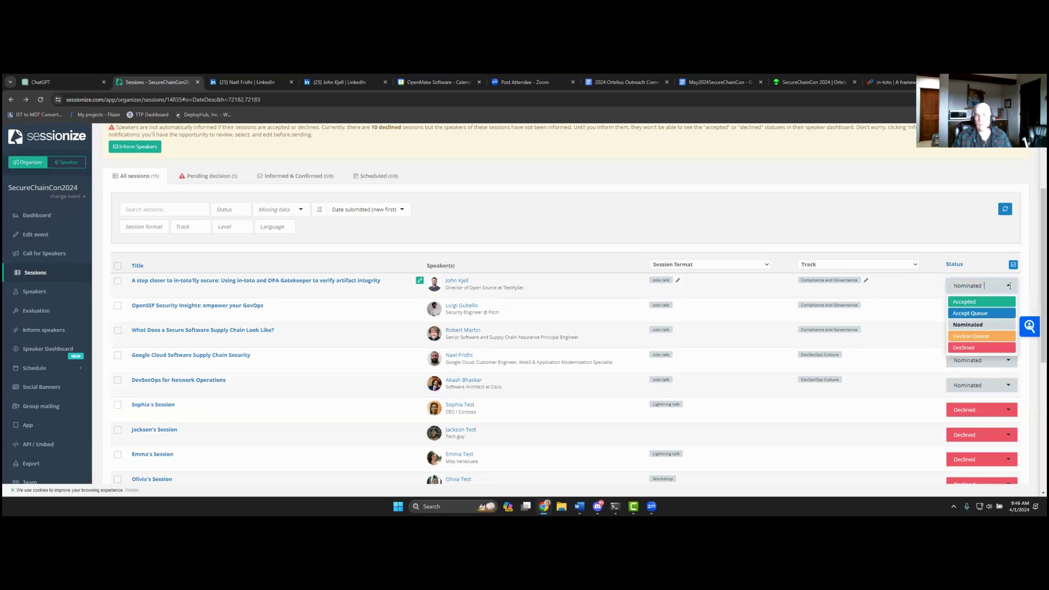
pyautogui.click(978, 304)
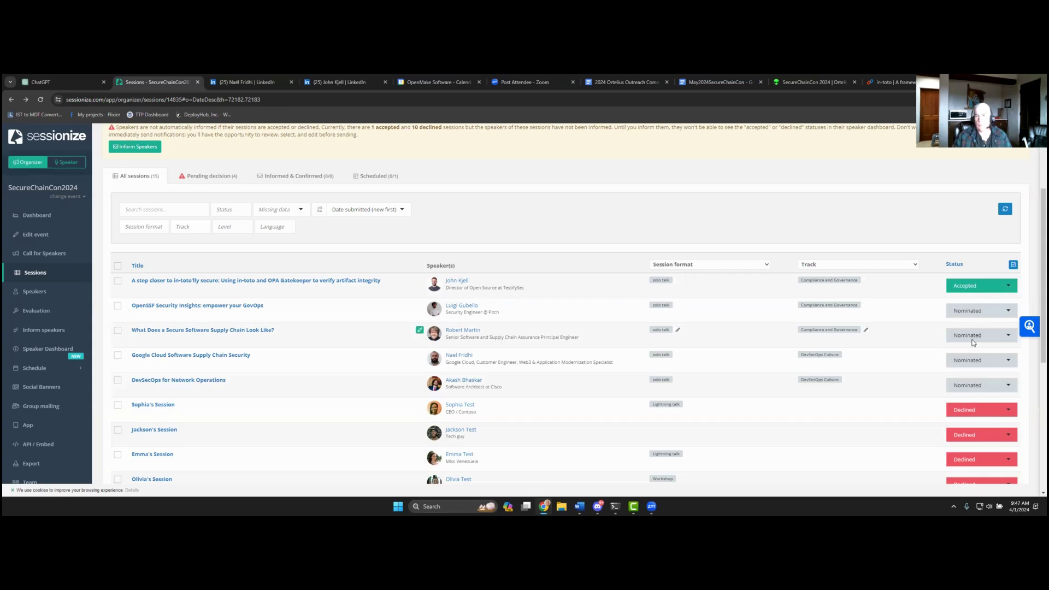
pyautogui.click(1008, 362)
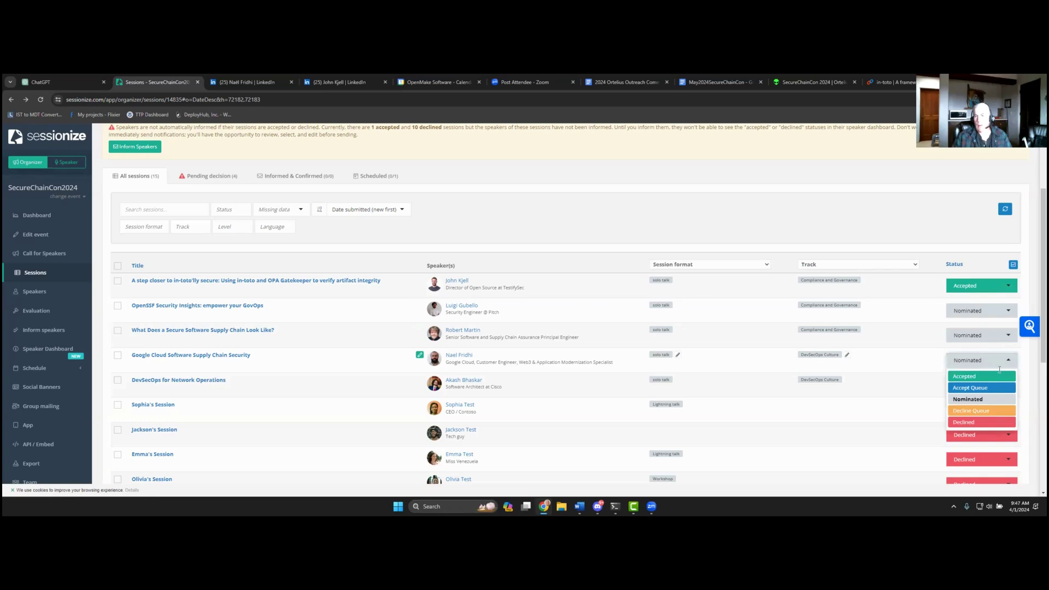
pyautogui.click(990, 376)
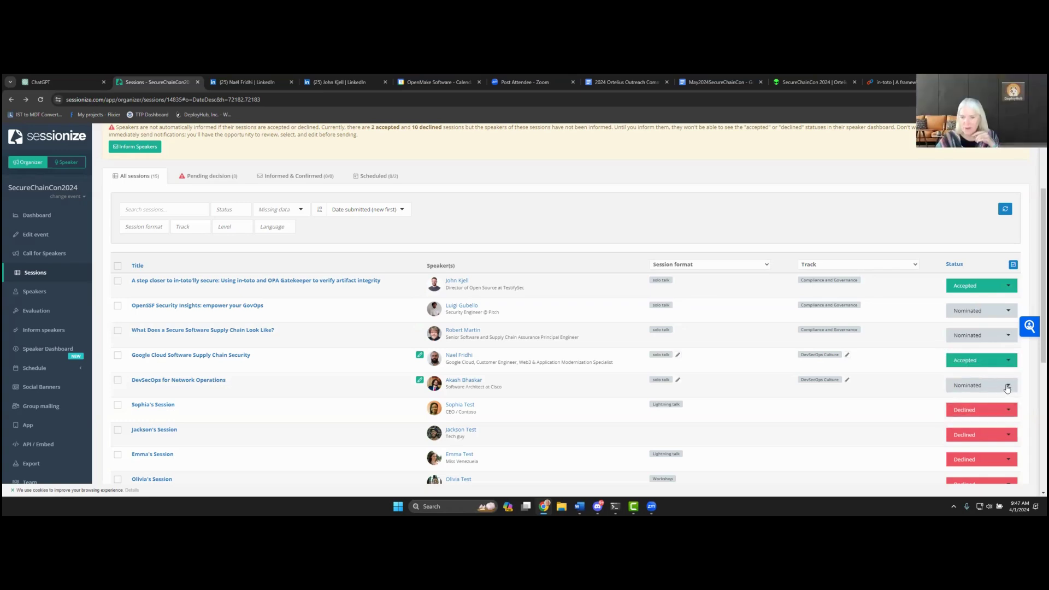
pyautogui.click(1008, 387)
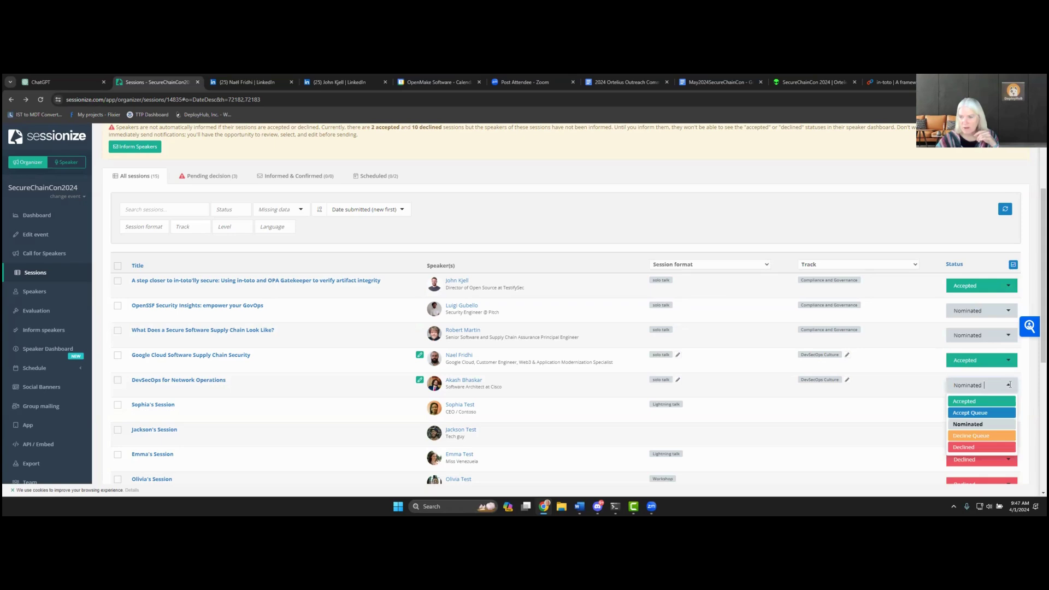
pyautogui.click(979, 403)
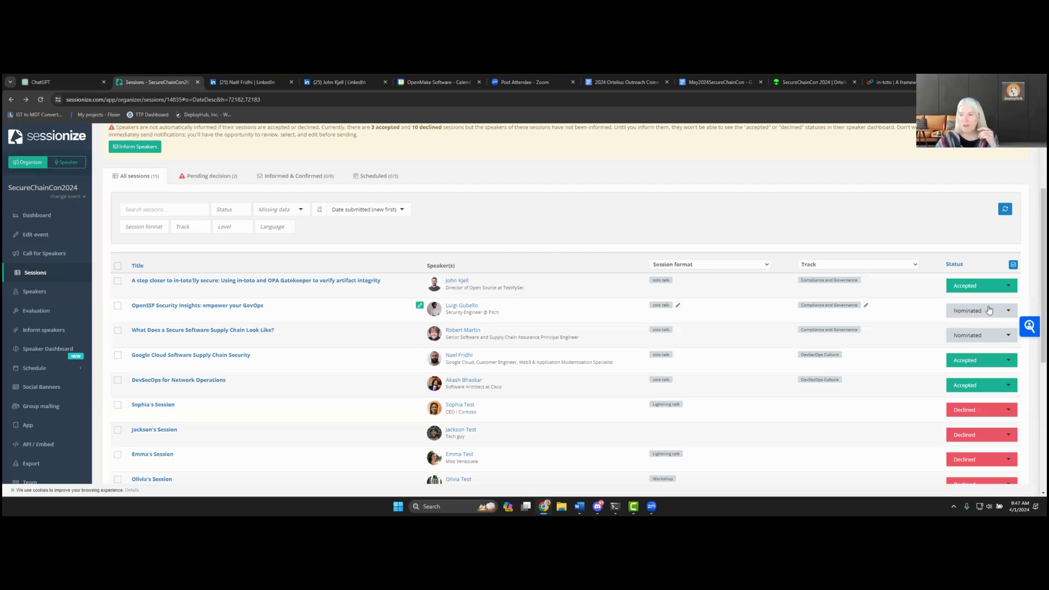
pyautogui.click(1011, 310)
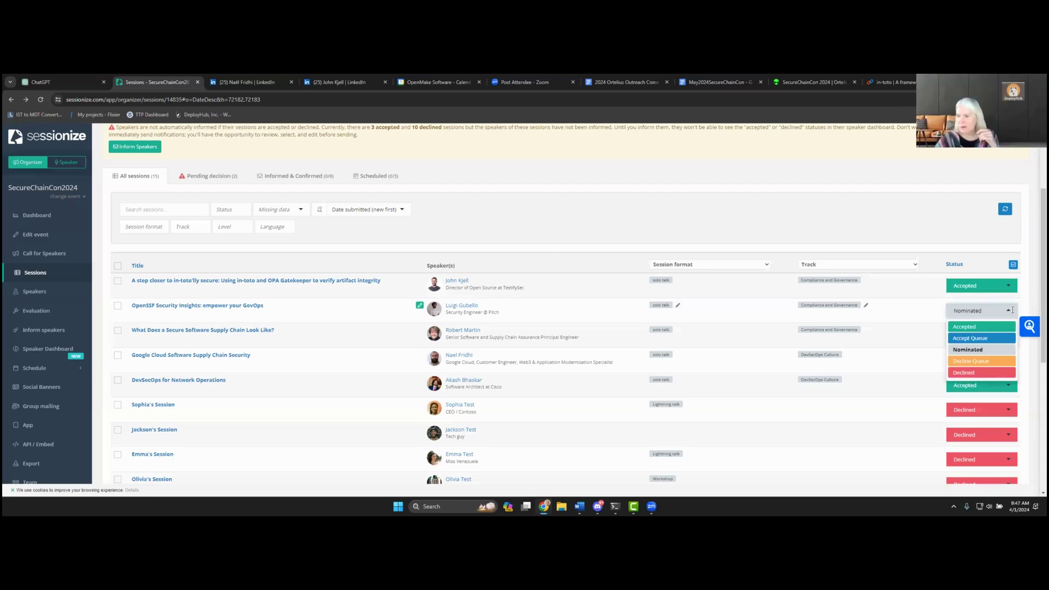
pyautogui.click(739, 233)
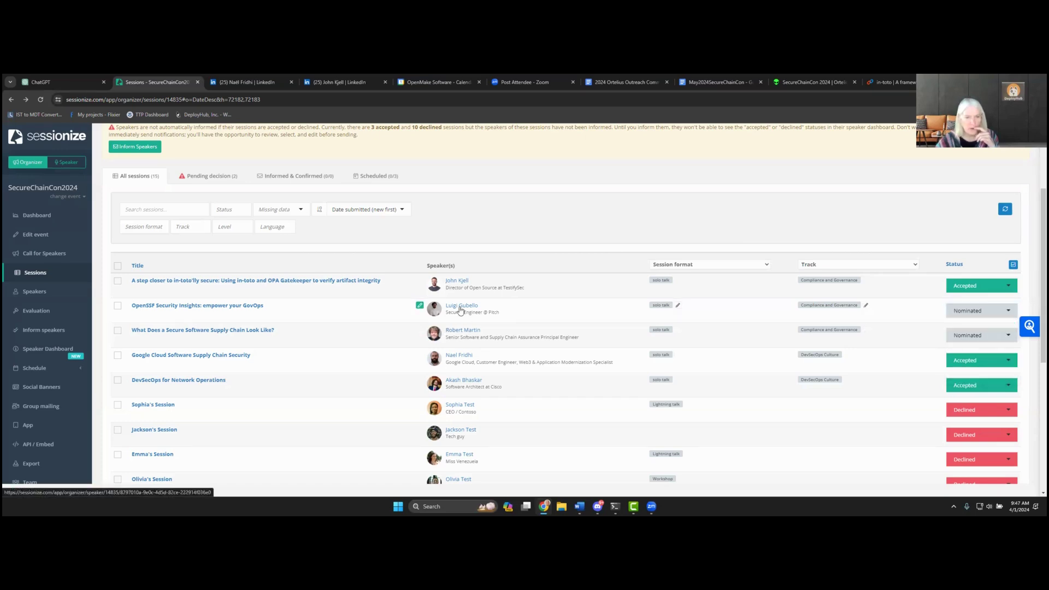